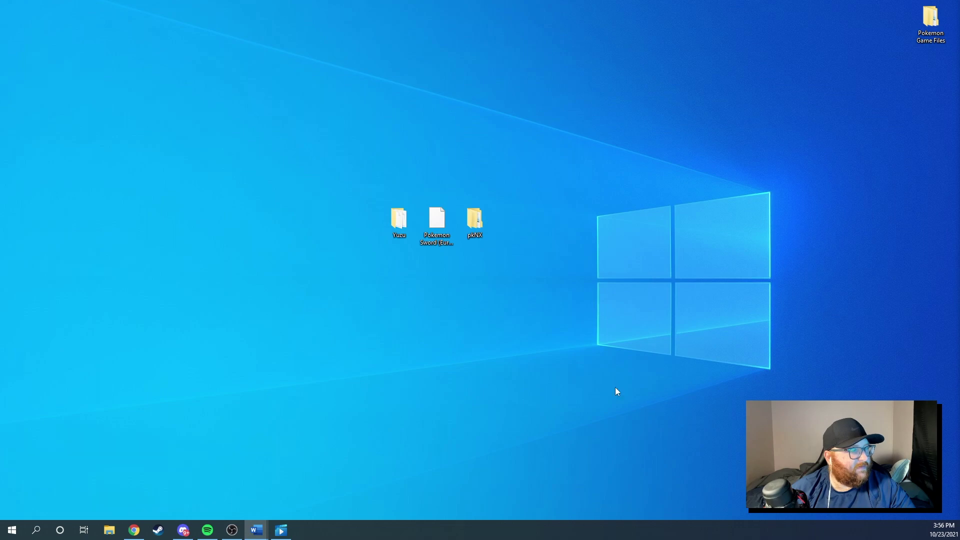
# Open the Yuzu desktop folder and launch yuzu.exe from it
pyautogui.moveTo(394, 219)
pyautogui.mouseDown()
pyautogui.moveTo(398, 243)
pyautogui.moveTo(390, 222)
pyautogui.moveTo(398, 231)
pyautogui.mouseUp()
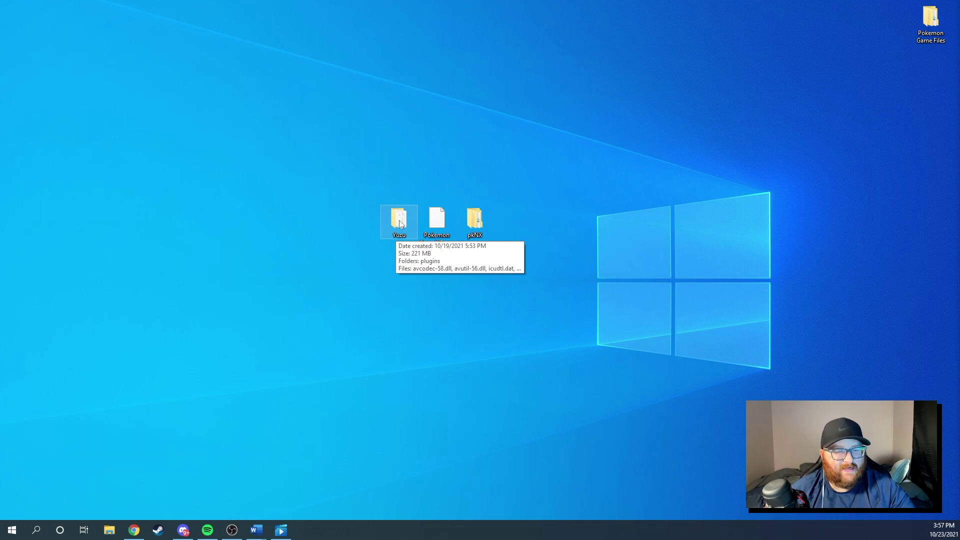
pyautogui.doubleClick(400, 224)
pyautogui.scroll(-3, 546, 253)
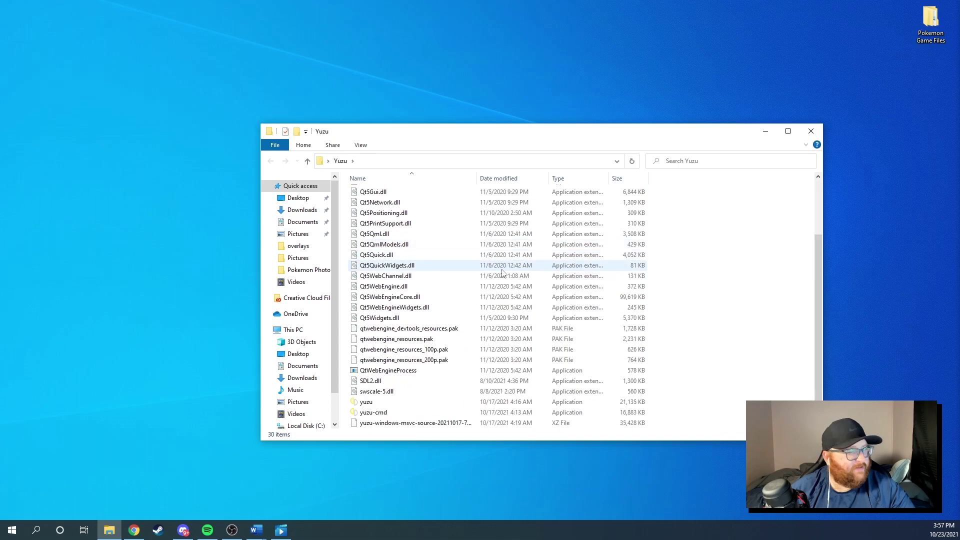
pyautogui.doubleClick(380, 403)
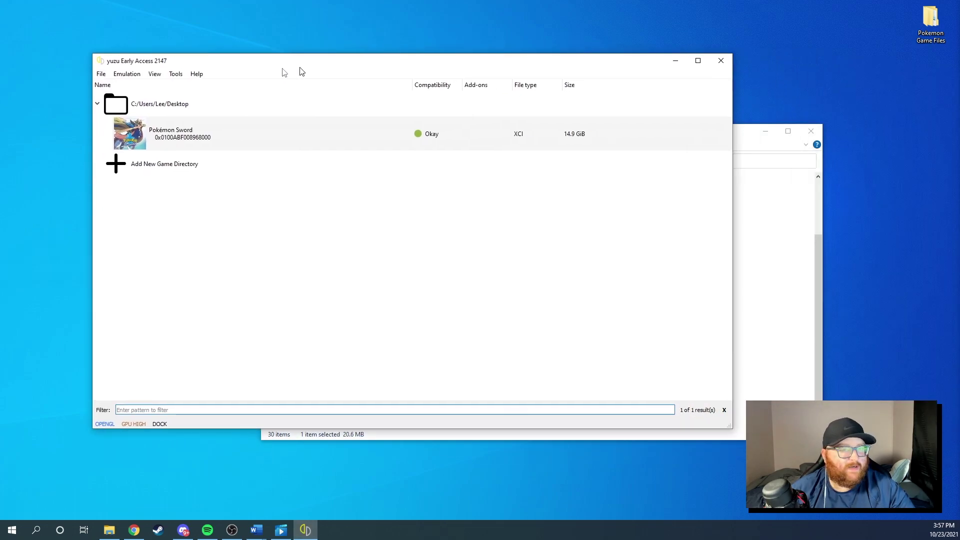
# Reposition the yuzu window and launch Pokémon Sword from the game list
pyautogui.moveTo(300, 70); pyautogui.dragTo(321, 92)
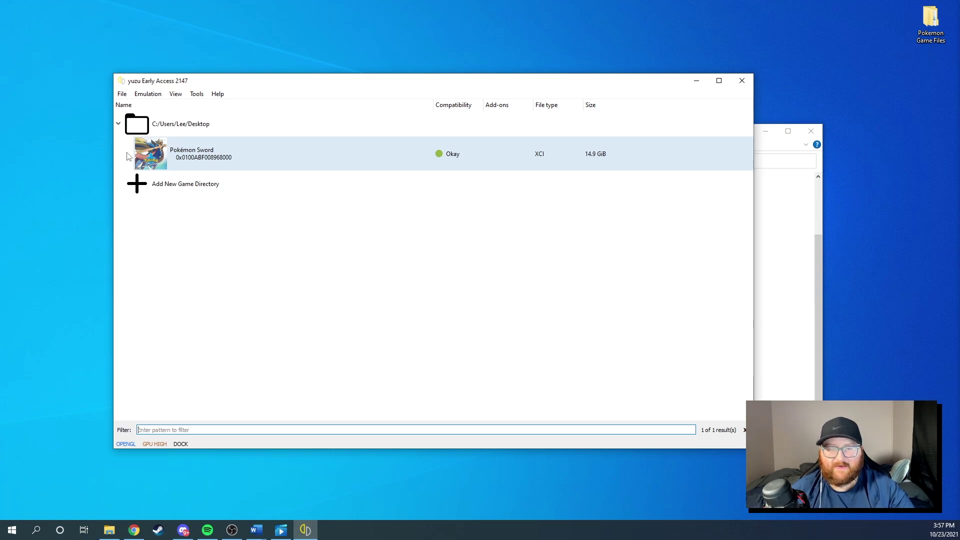
pyautogui.click(253, 153)
pyautogui.doubleClick(253, 153)
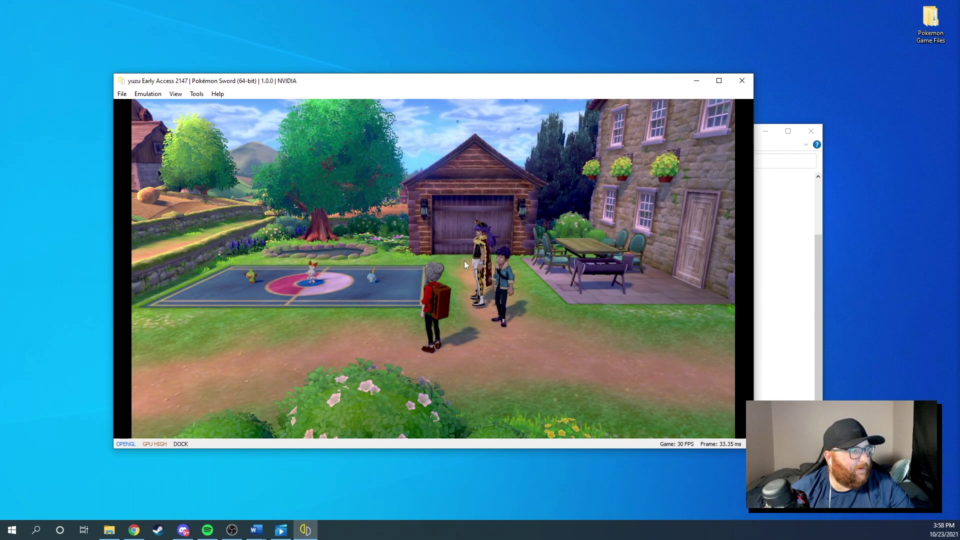
# Stop the running Pokémon Sword emulation from the Emulation menu
pyautogui.click(123, 94)
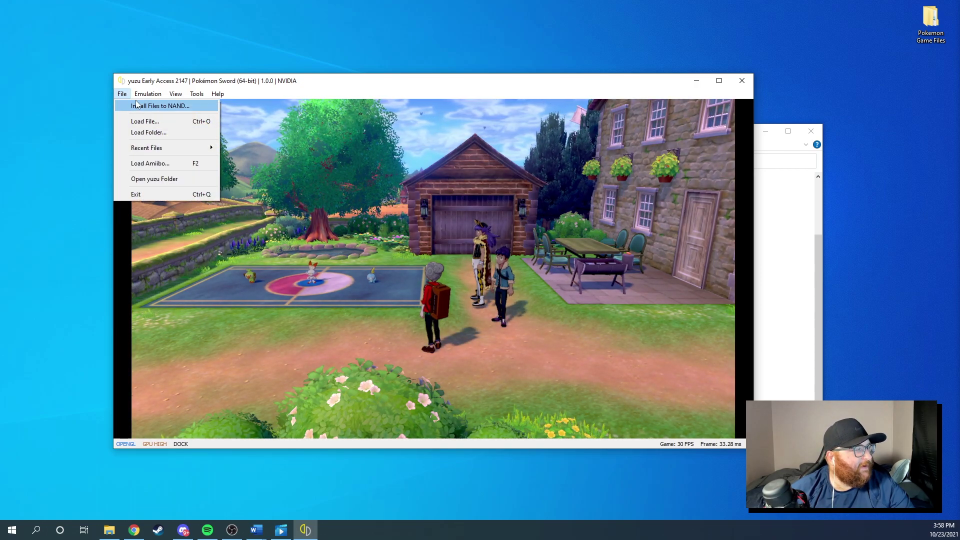
pyautogui.moveTo(143, 96)
pyautogui.click(154, 128)
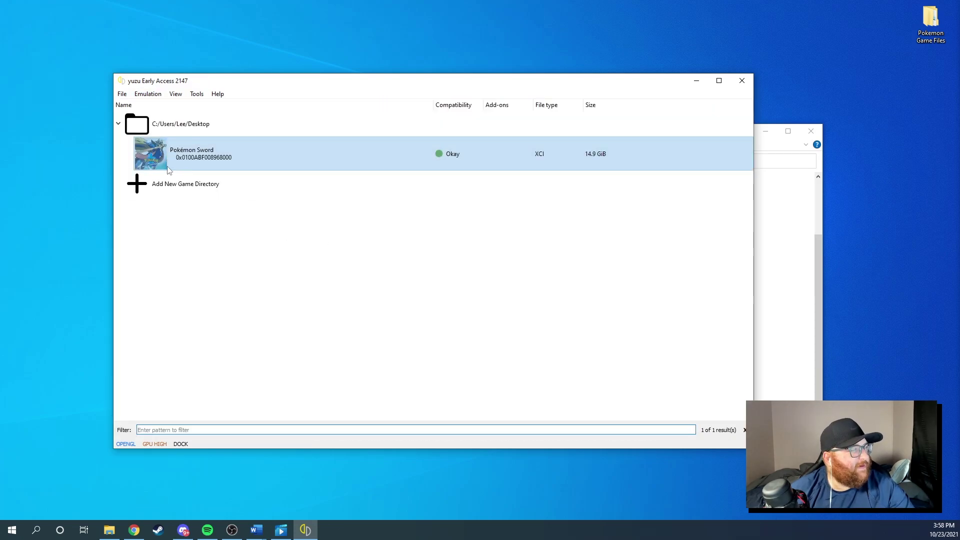
# Dump Pokémon Sword's RomFS using the Full dump mode
pyautogui.rightClick(200, 162)
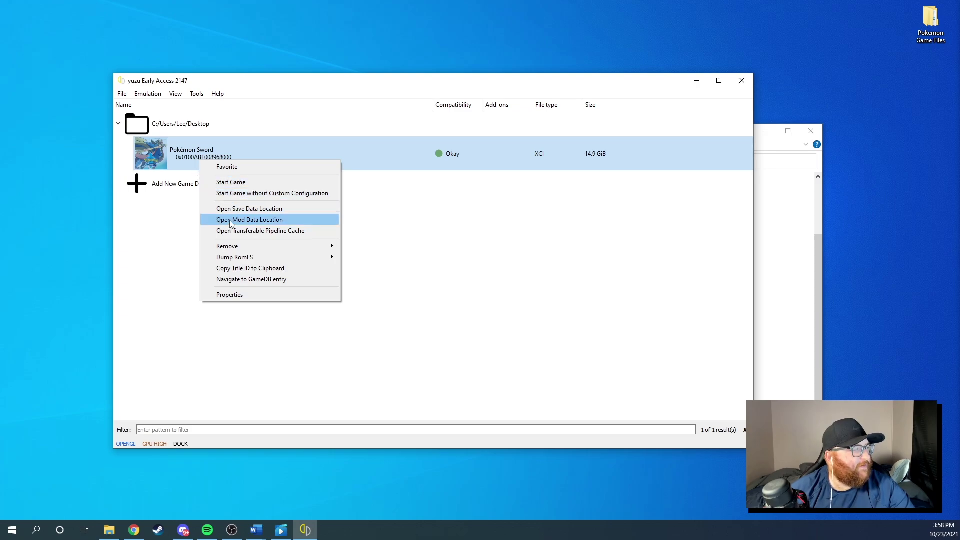
pyautogui.moveTo(235, 258)
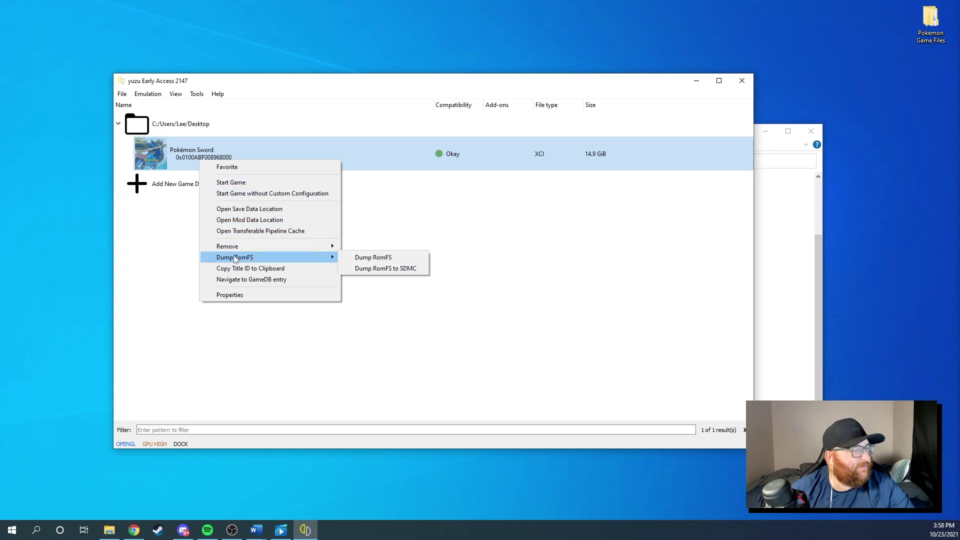
pyautogui.click(389, 259)
pyautogui.click(383, 274)
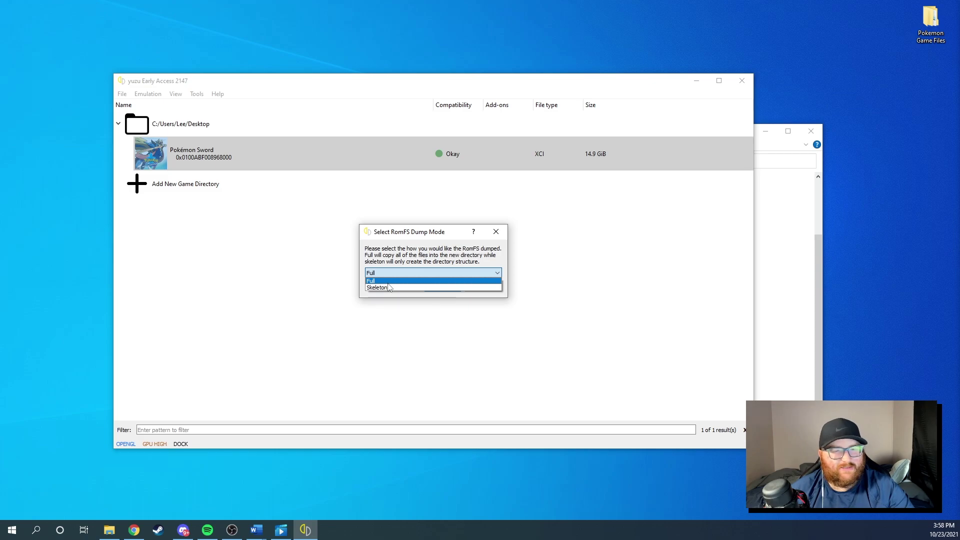
pyautogui.click(388, 280)
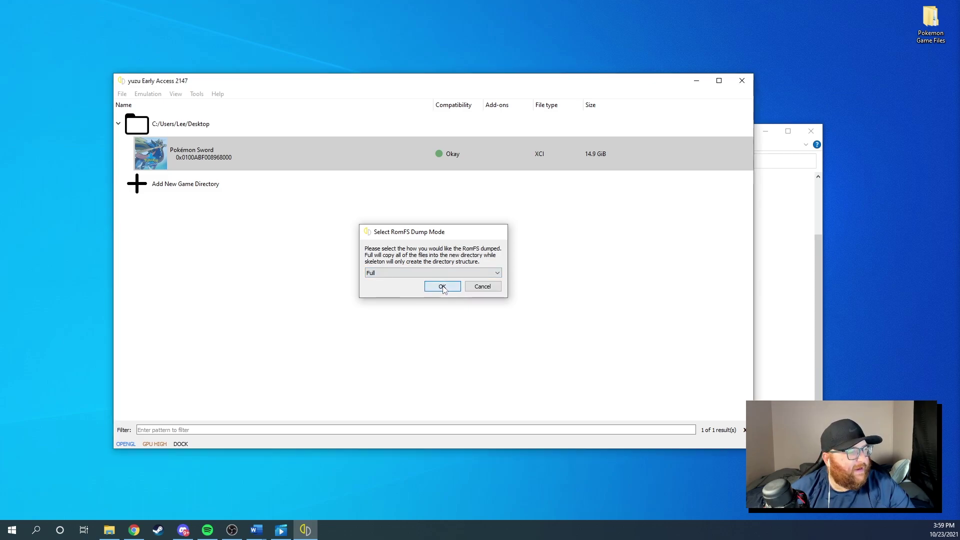
pyautogui.click(442, 287)
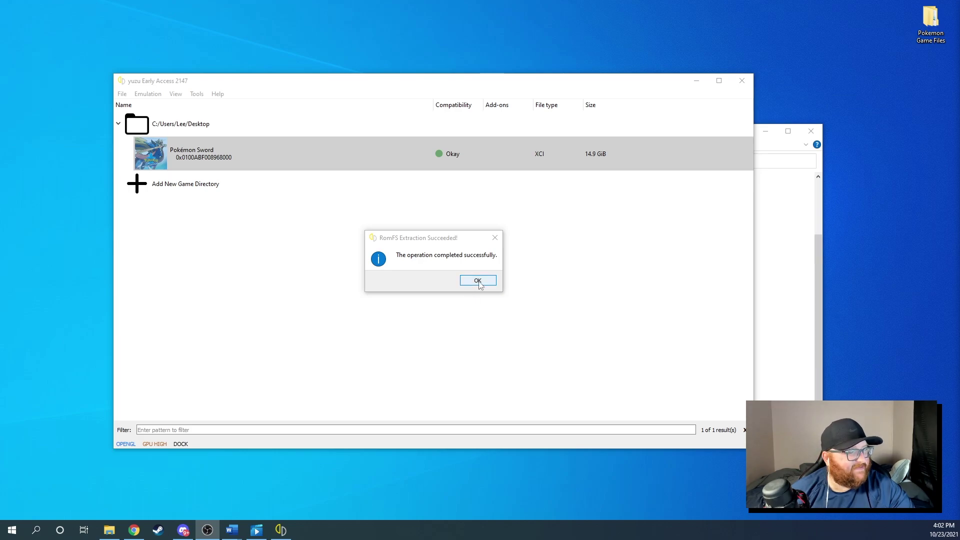
# Dismiss the success message and inspect the 0100ABF008968000 dump's exefs folder
pyautogui.click(478, 284)
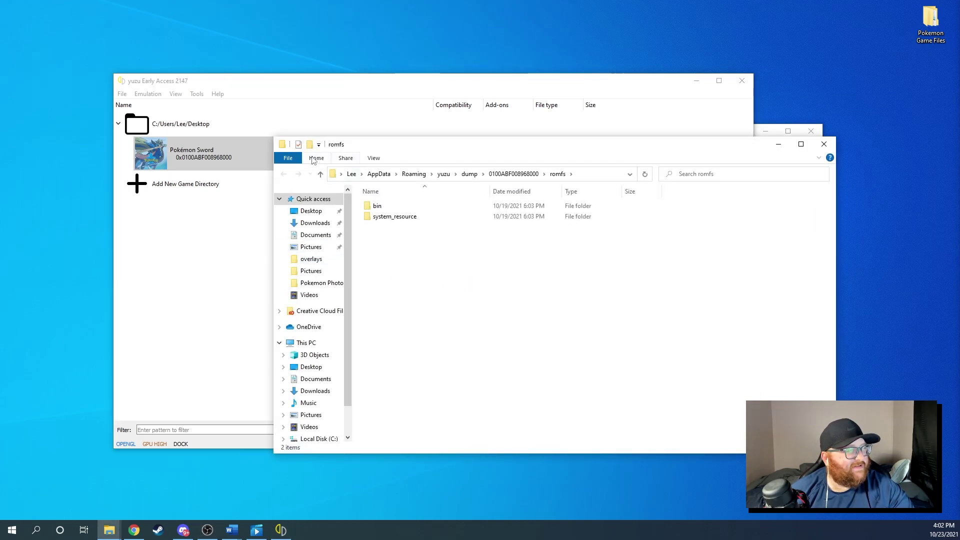
pyautogui.click(507, 176)
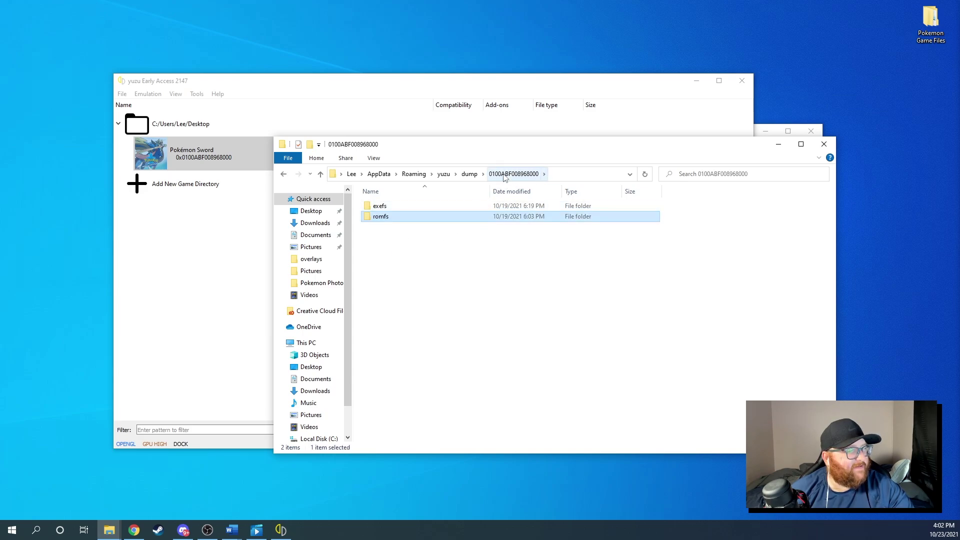
pyautogui.click(469, 174)
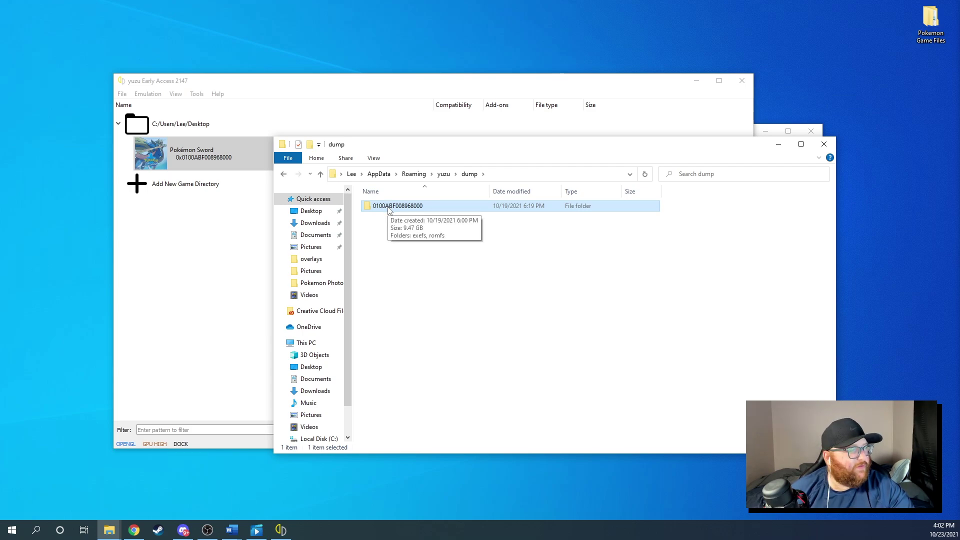
pyautogui.doubleClick(390, 209)
pyautogui.doubleClick(390, 207)
pyautogui.click(284, 176)
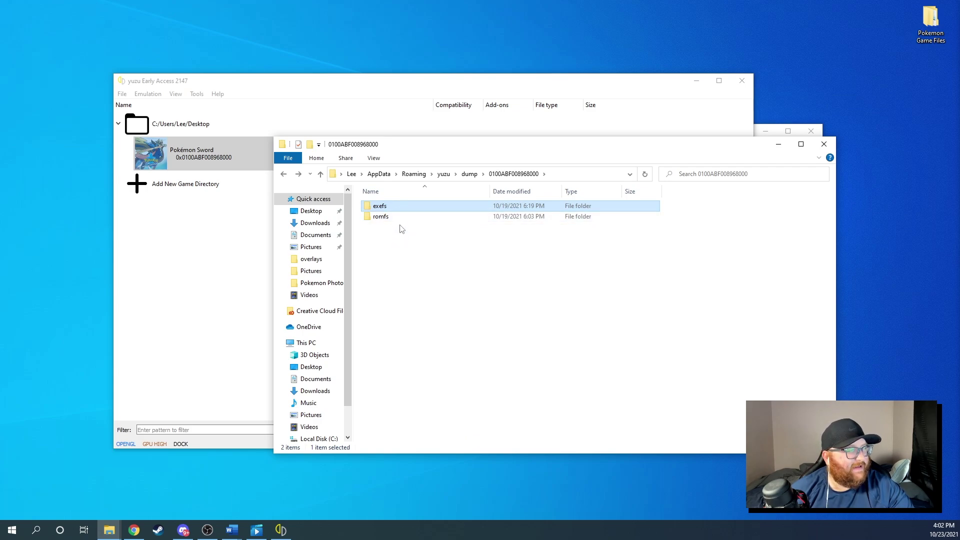
# Close the Explorer windows and place Pokemon Game Files beside pkNX on the desktop
pyautogui.click(824, 144)
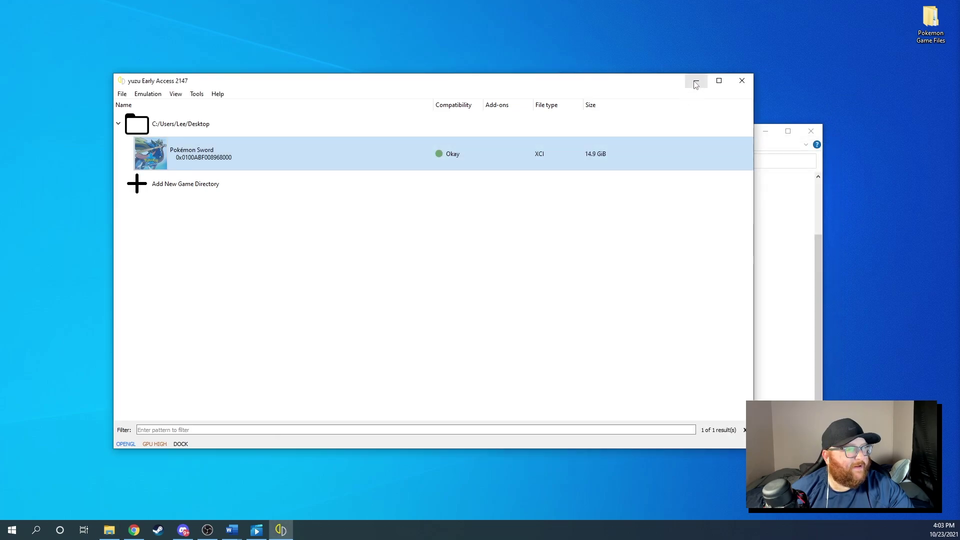
pyautogui.click(696, 81)
pyautogui.click(809, 132)
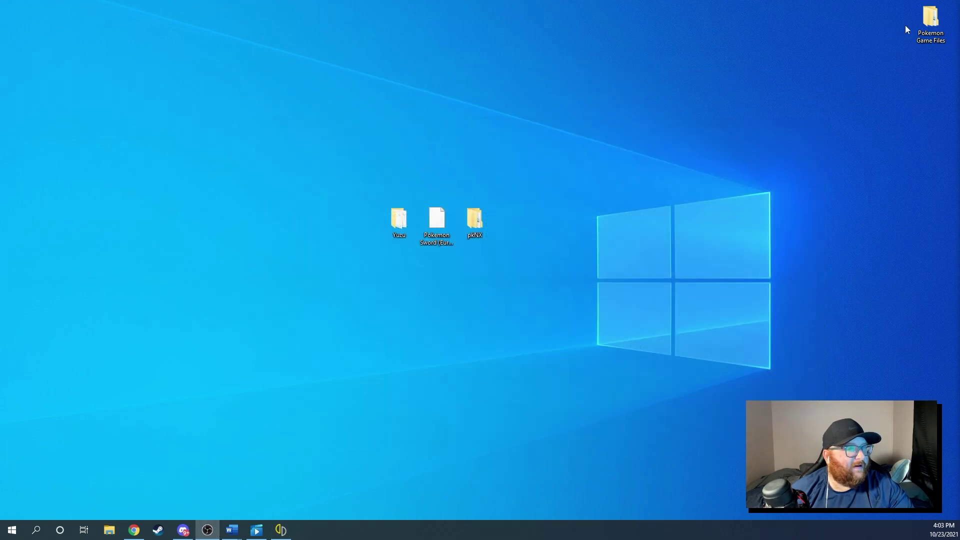
pyautogui.moveTo(922, 21); pyautogui.dragTo(510, 227)
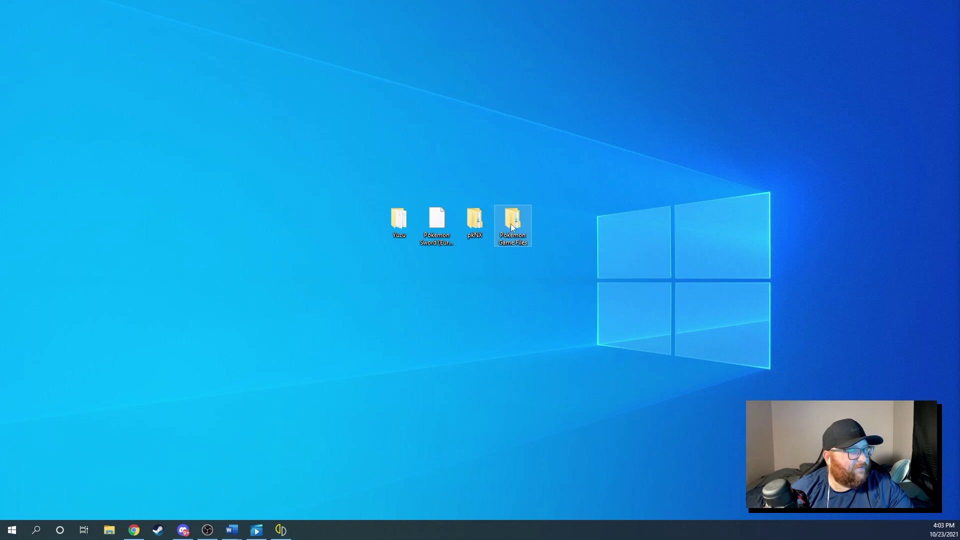
pyautogui.doubleClick(511, 225)
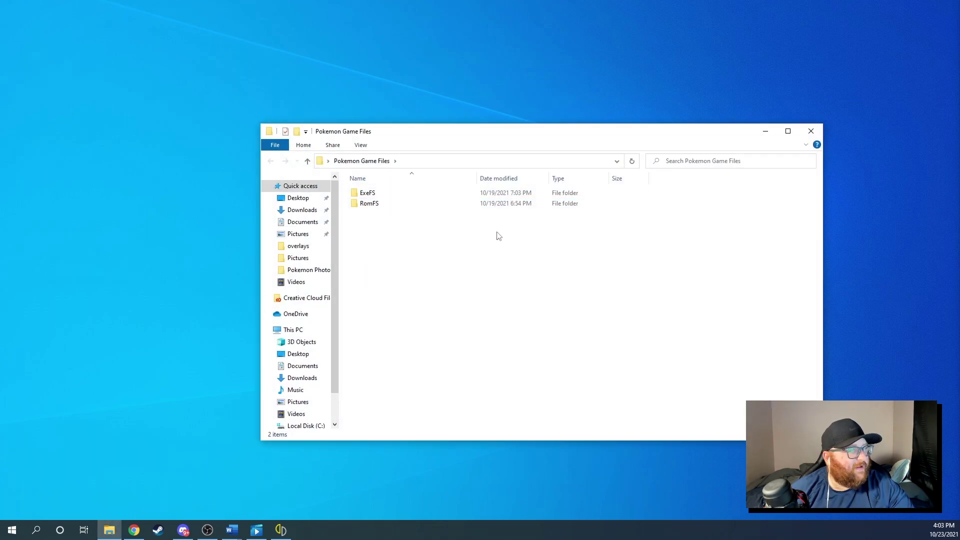
pyautogui.click(810, 131)
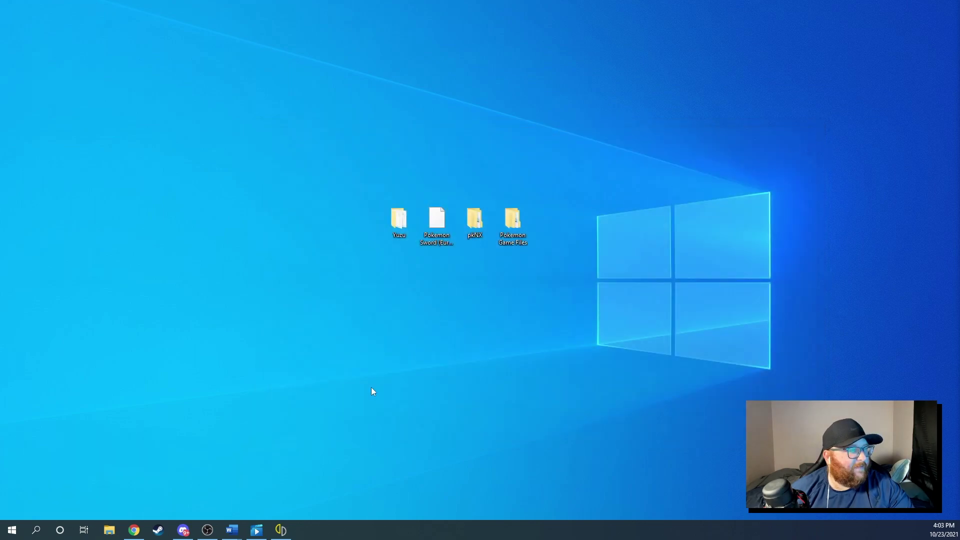
# Open Pokémon Sword's save data location from yuzu's game list
pyautogui.click(280, 530)
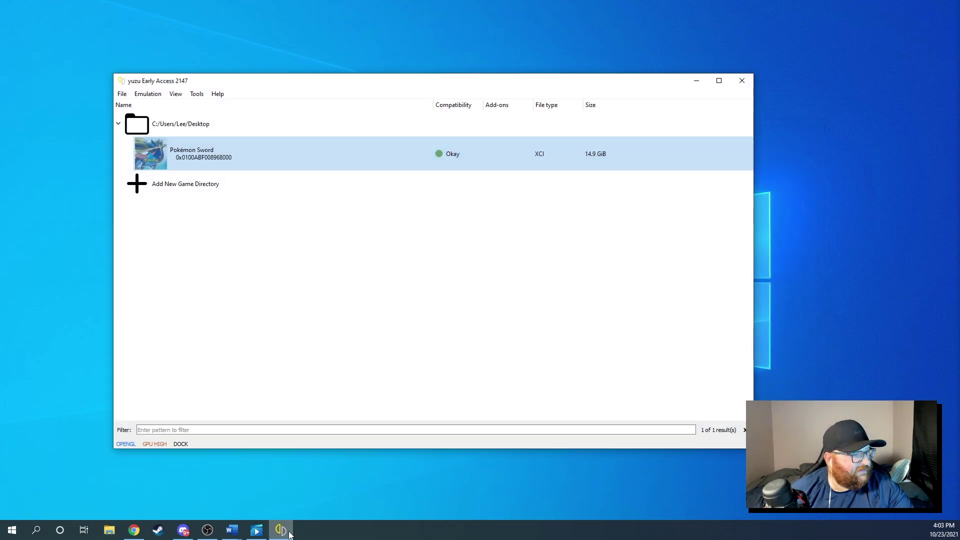
pyautogui.rightClick(253, 154)
pyautogui.moveTo(309, 242)
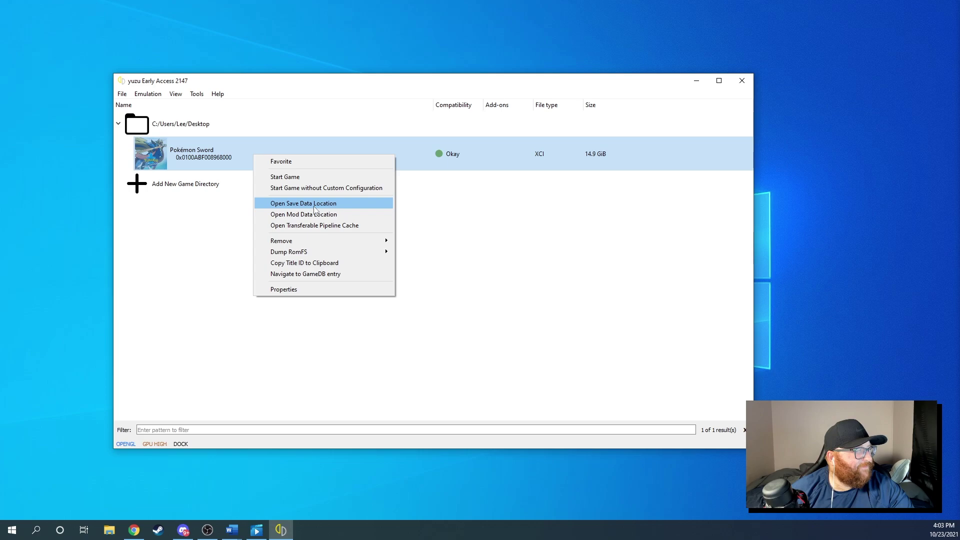
pyautogui.click(313, 206)
# Navigate up to Roaming and open the yuzu > dump folder
pyautogui.click(483, 162)
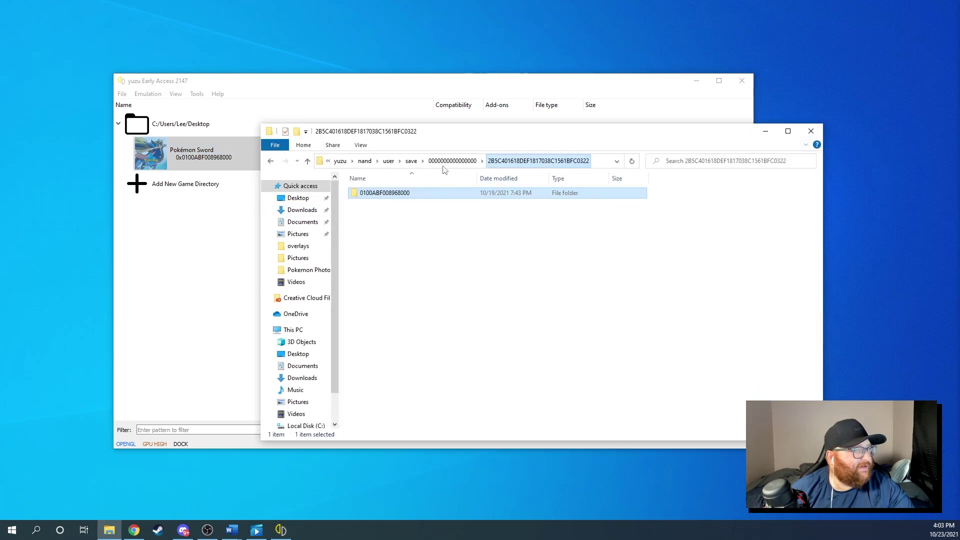
pyautogui.click(424, 161)
pyautogui.click(400, 162)
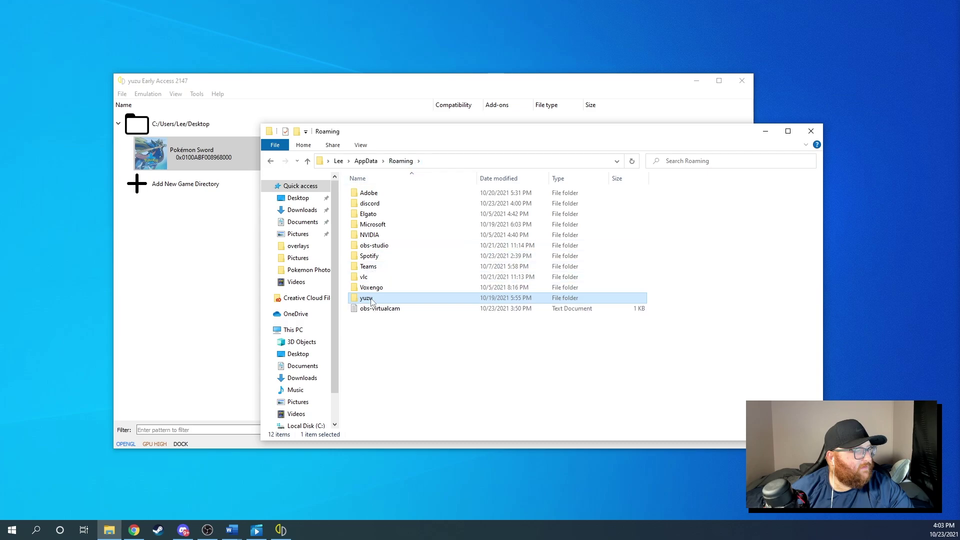
pyautogui.doubleClick(370, 297)
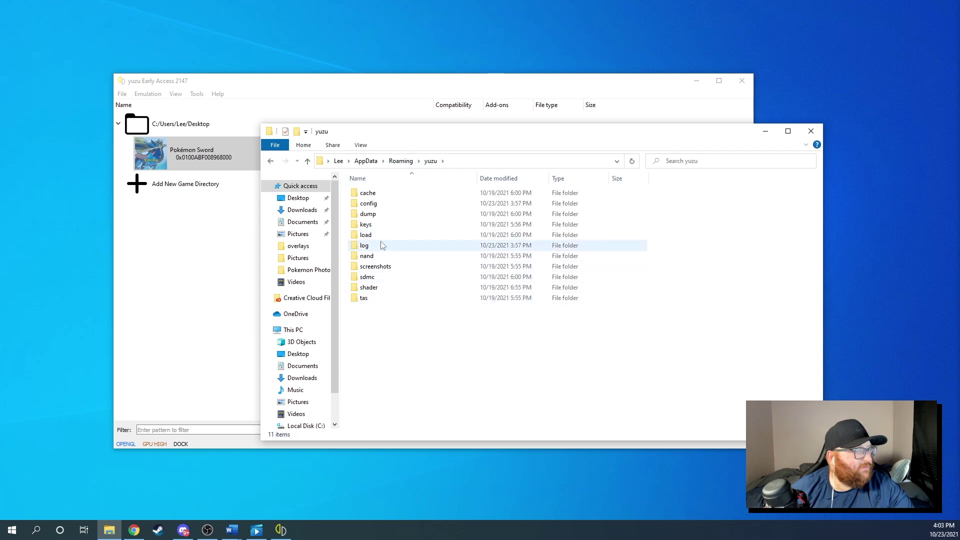
pyautogui.doubleClick(379, 214)
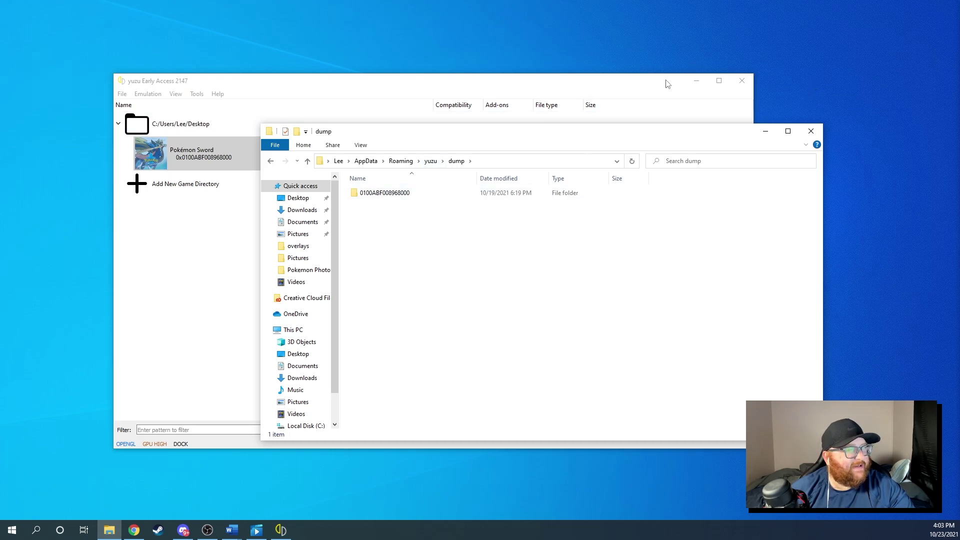
# Move the windows aside and open the 0100ABF008968000 dump folder
pyautogui.moveTo(668, 84); pyautogui.dragTo(615, 198)
pyautogui.click(642, 196)
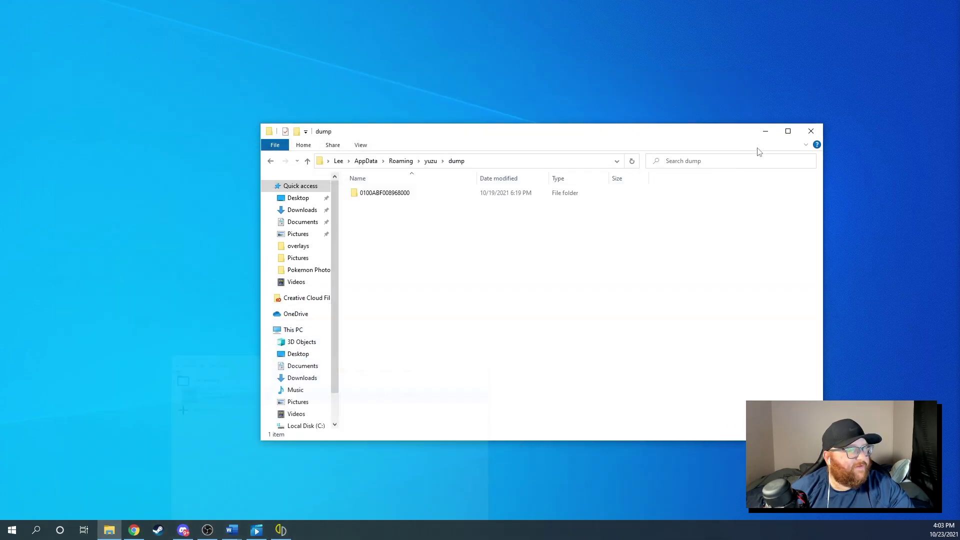
pyautogui.moveTo(740, 133); pyautogui.dragTo(676, 274)
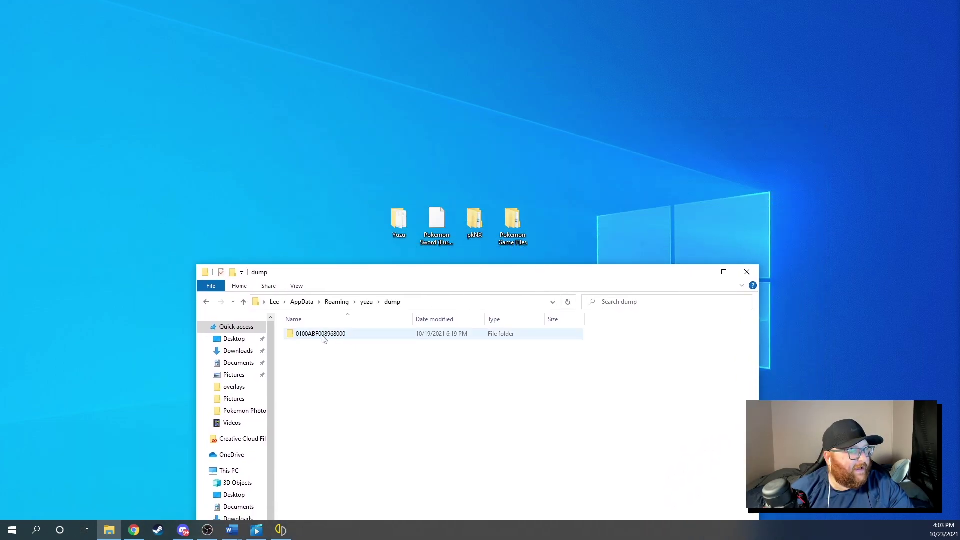
pyautogui.moveTo(320, 339)
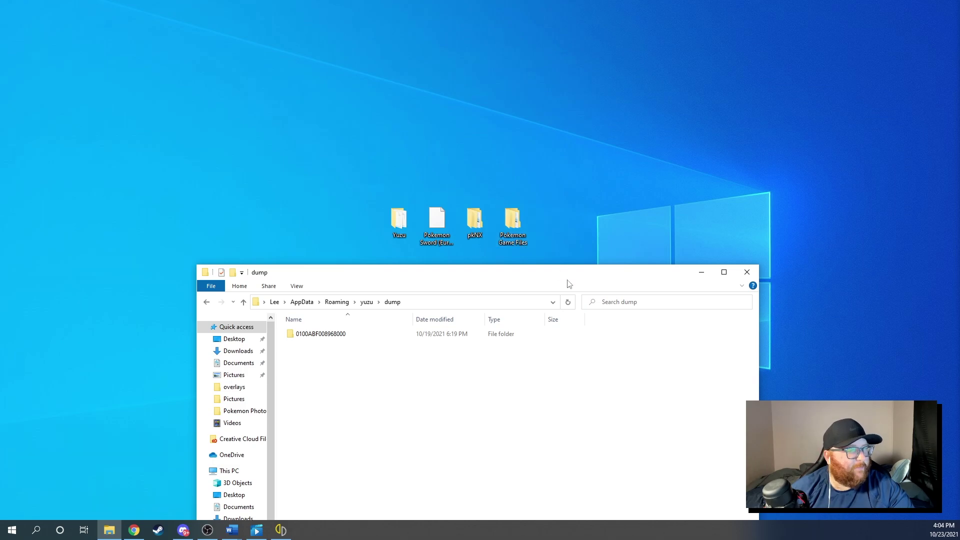
pyautogui.doubleClick(319, 335)
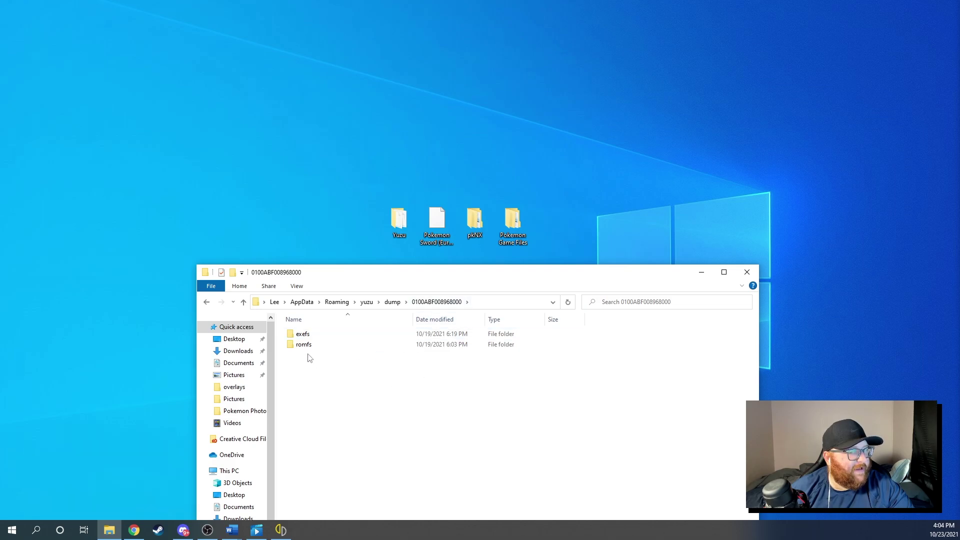
# Create a new folder in the dump, delete it again, and select romfs
pyautogui.moveTo(308, 350)
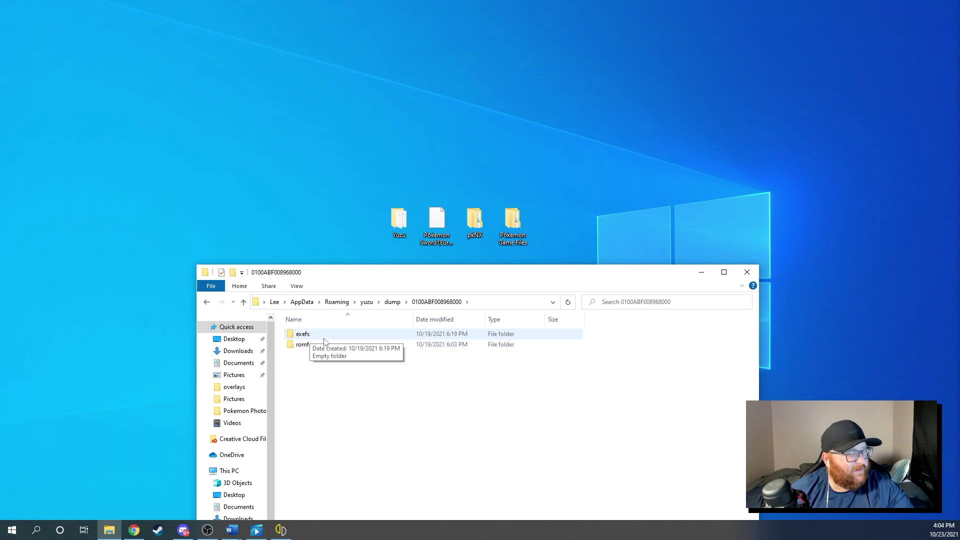
pyautogui.rightClick(354, 370)
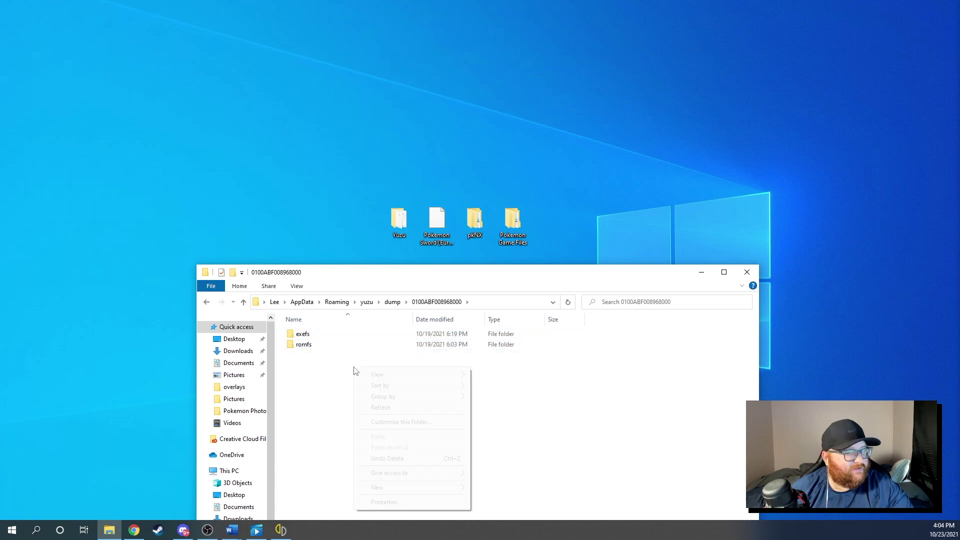
pyautogui.moveTo(423, 487)
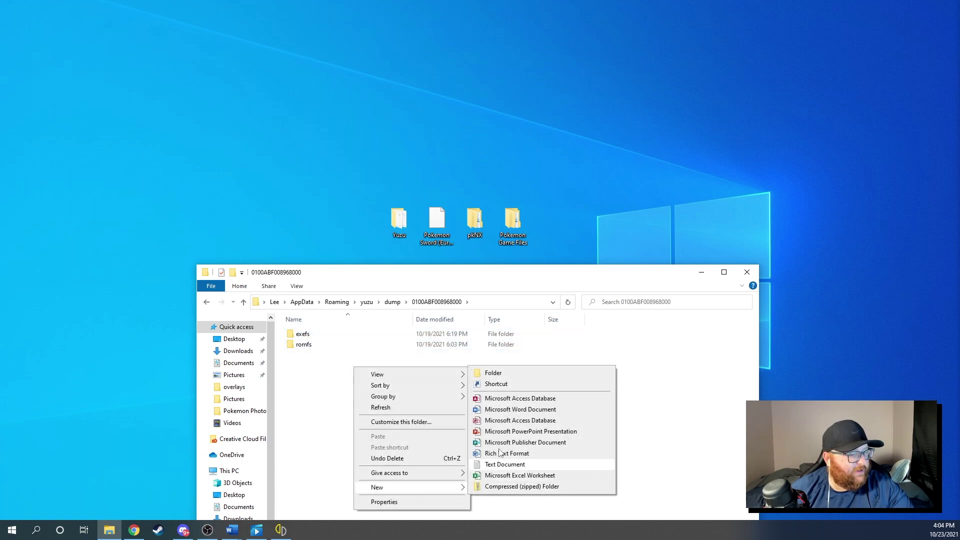
pyautogui.click(500, 375)
pyautogui.click(358, 385)
pyautogui.click(348, 348)
pyautogui.press('Delete')
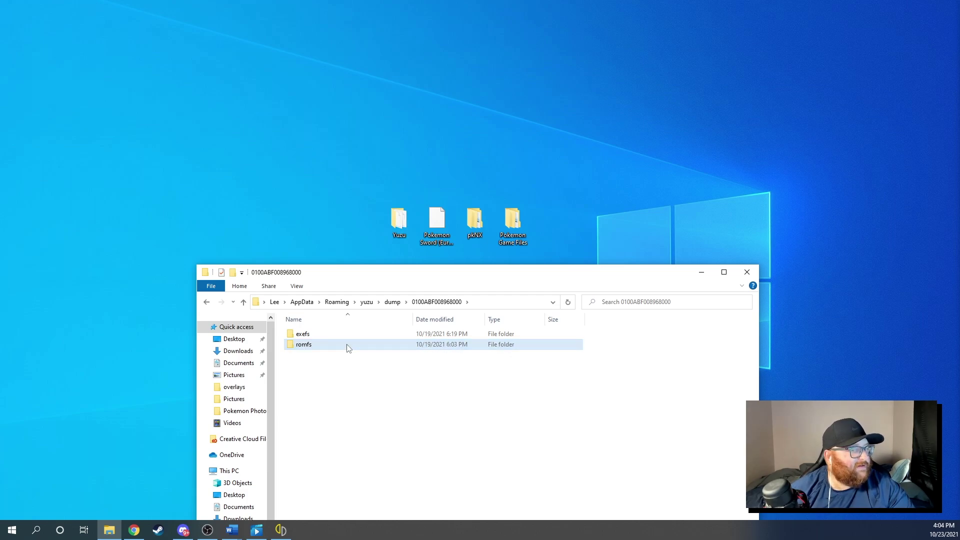
pyautogui.click(329, 345)
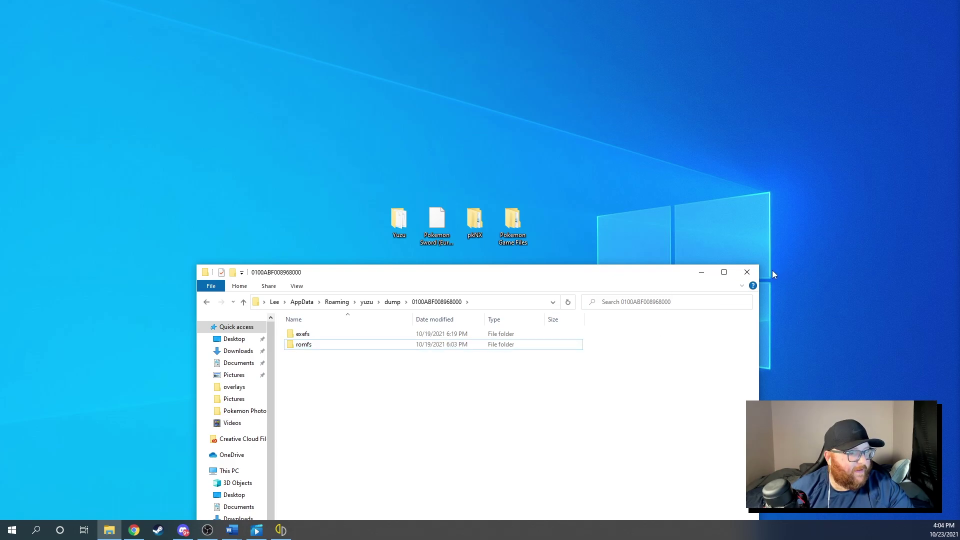
# Open the ExeFS folder inside the desktop's Pokemon Game Files
pyautogui.click(702, 272)
pyautogui.doubleClick(512, 220)
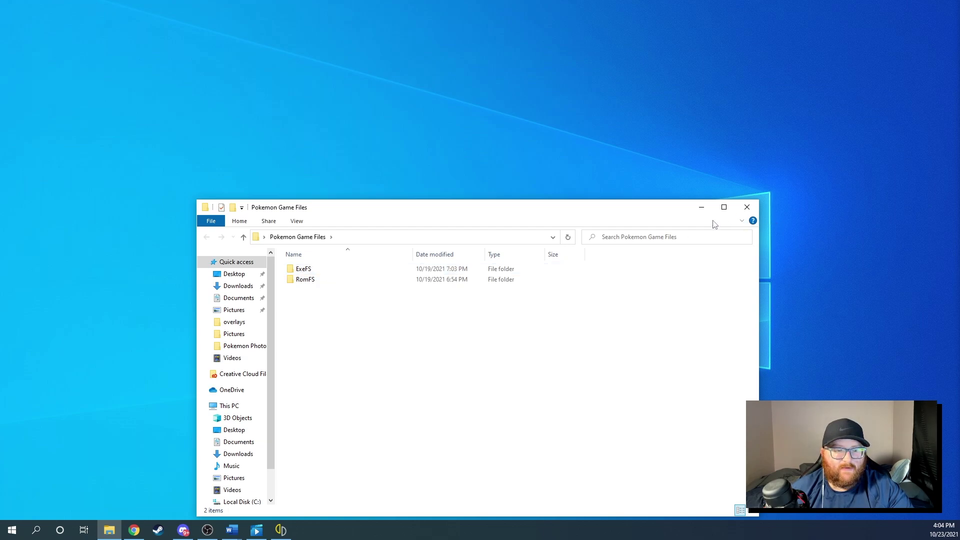
pyautogui.doubleClick(303, 268)
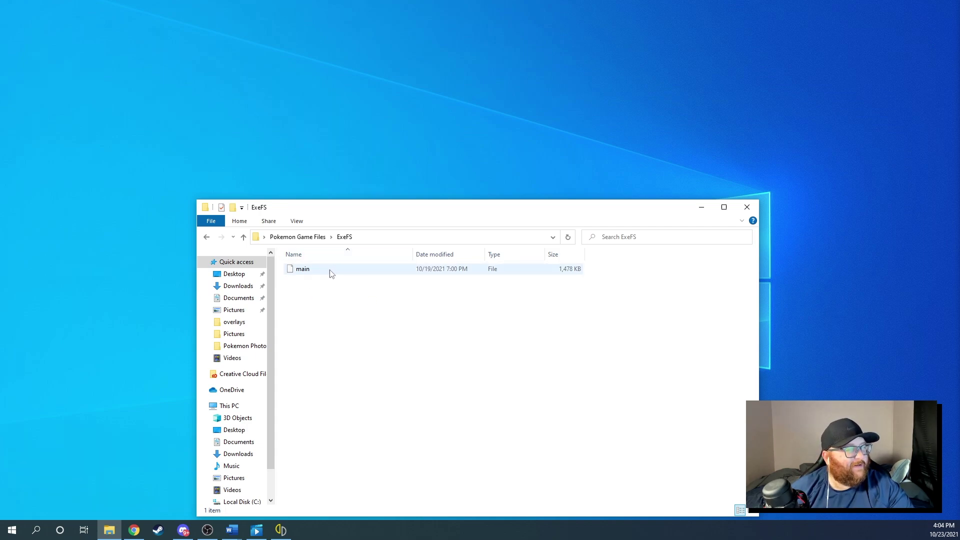
# Open Pokémon Sword's save data folder from yuzu
pyautogui.click(280, 530)
pyautogui.rightClick(189, 274)
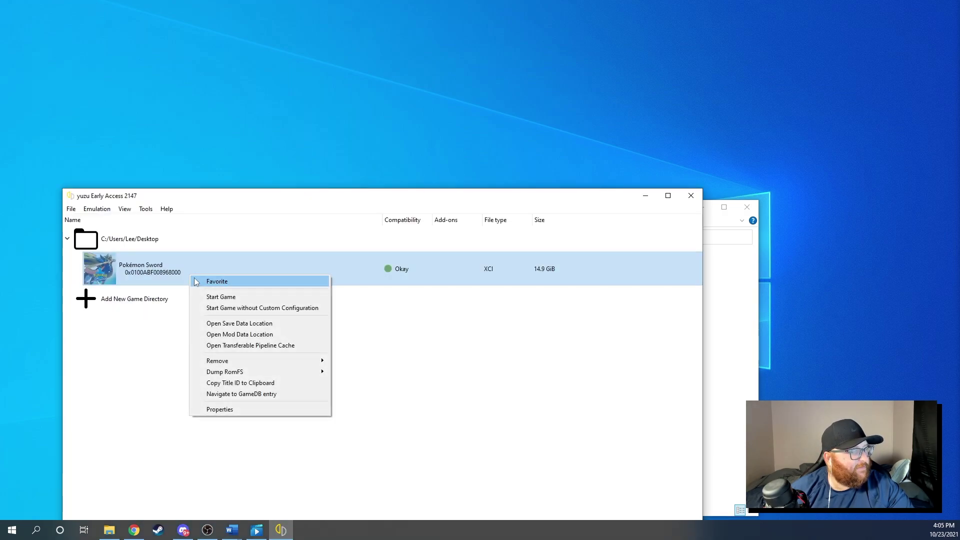
pyautogui.click(225, 323)
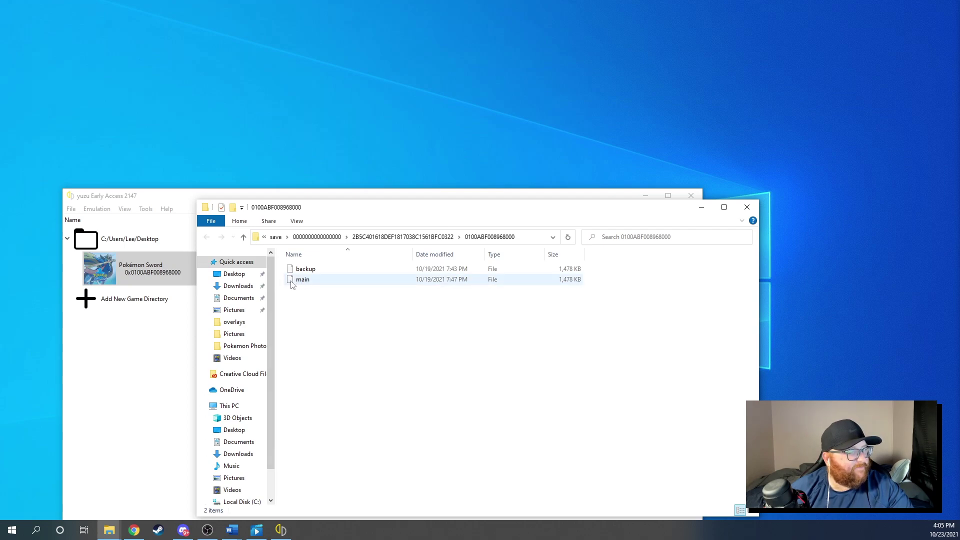
# Minimize the save folder, yuzu and Pokemon Game Files windows to show the desktop
pyautogui.click(701, 207)
pyautogui.click(646, 196)
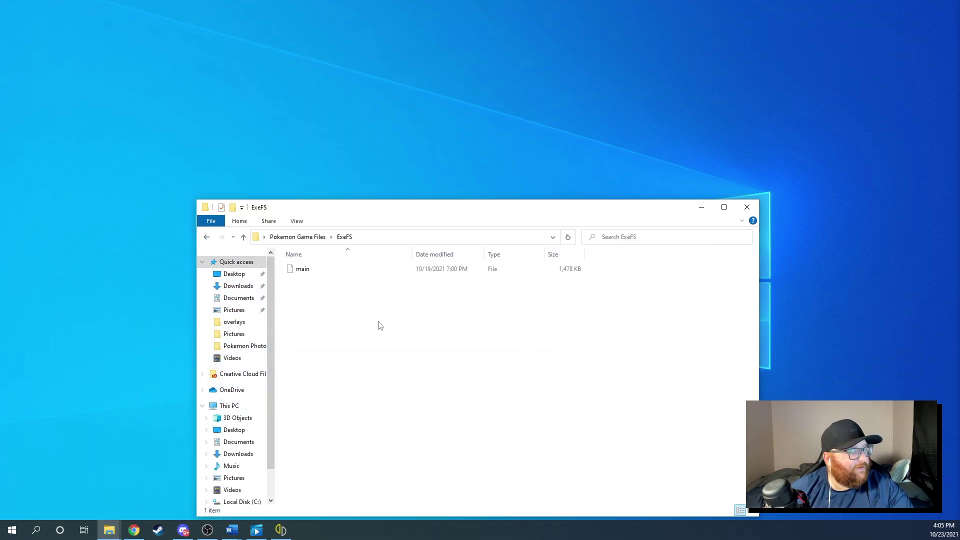
pyautogui.click(206, 238)
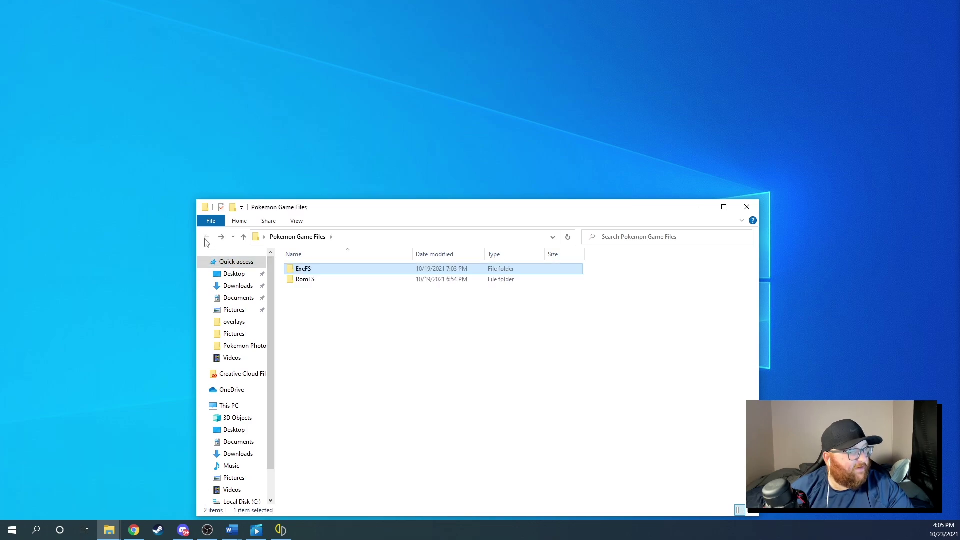
pyautogui.click(702, 207)
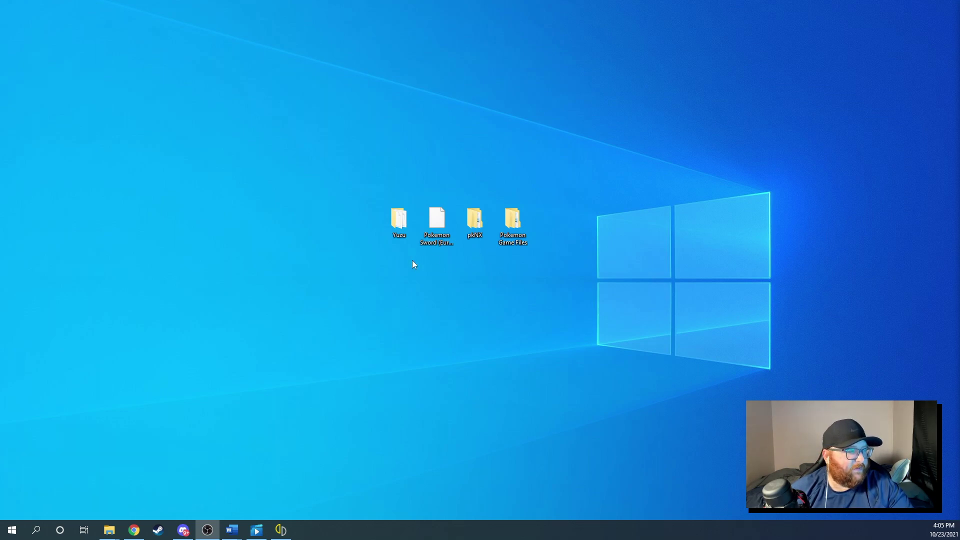
# Launch pkNX.exe from the pkNX\net461 folder
pyautogui.doubleClick(480, 235)
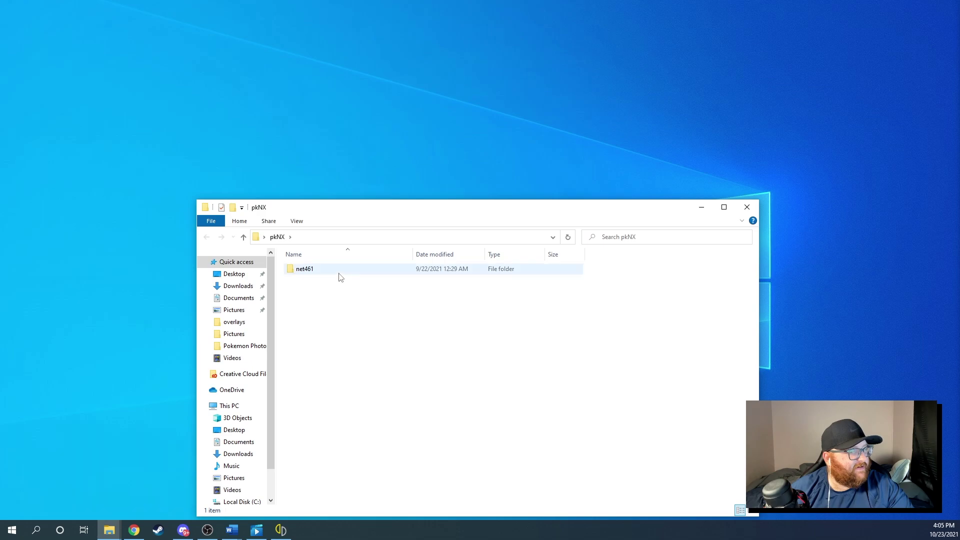
pyautogui.doubleClick(339, 273)
pyautogui.scroll(-20, 355, 368)
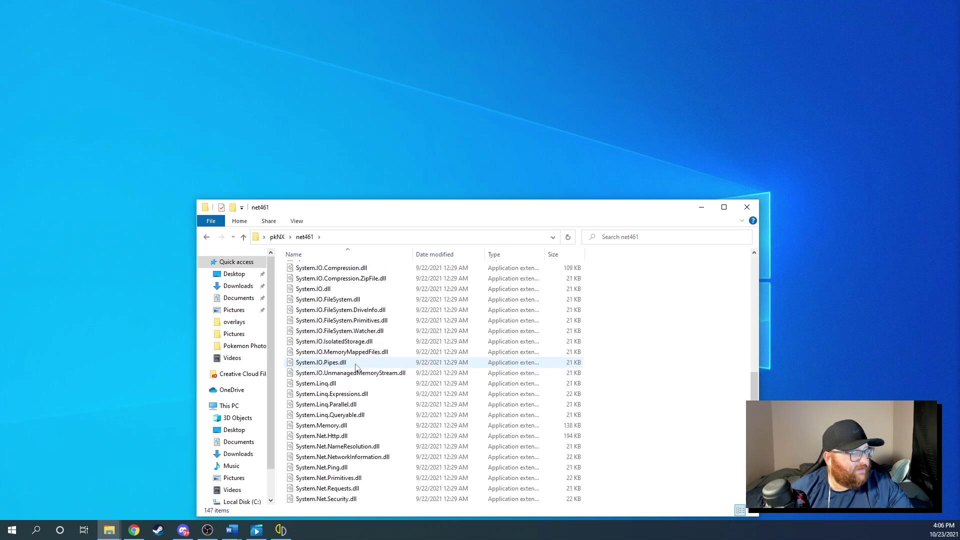
pyautogui.scroll(-15, 355, 367)
pyautogui.scroll(14, 352, 363)
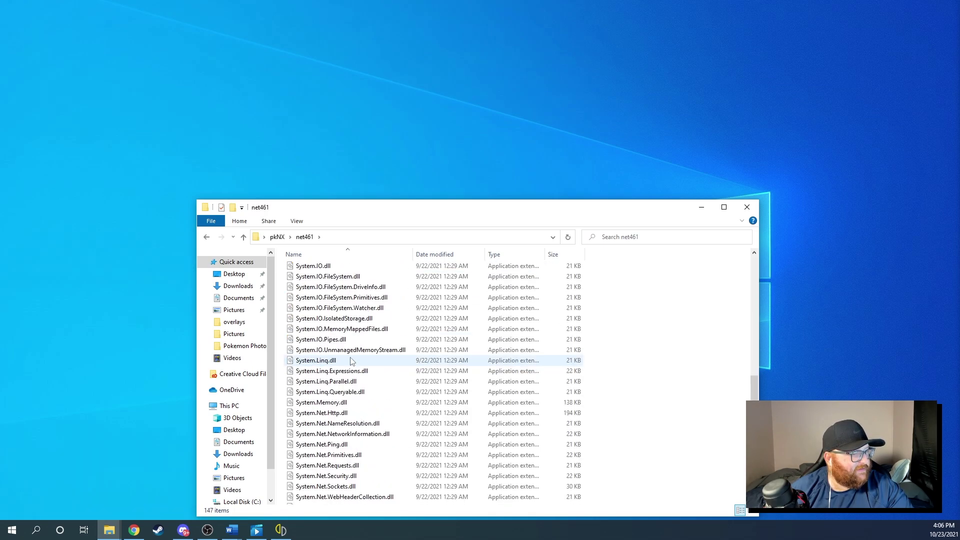
pyautogui.scroll(20, 352, 361)
pyautogui.scroll(-3, 349, 359)
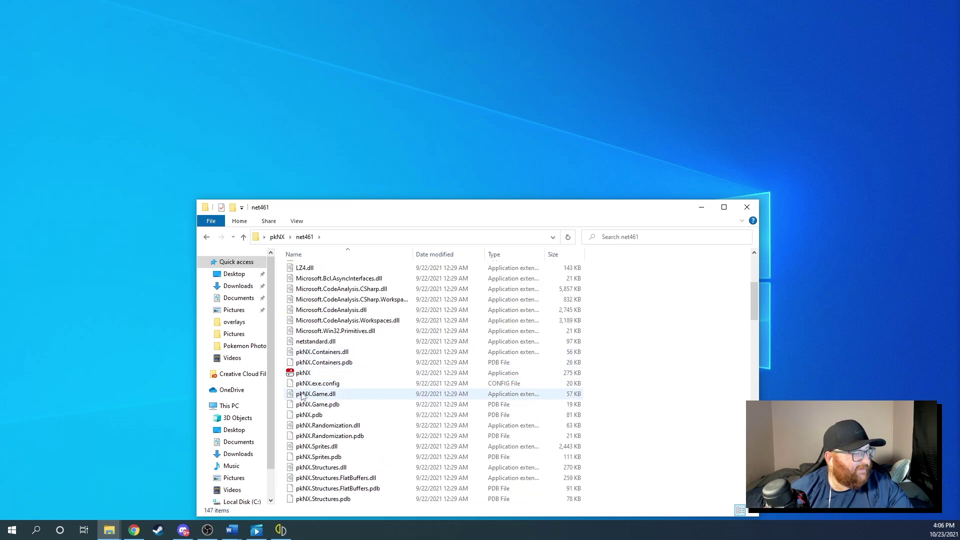
pyautogui.doubleClick(306, 373)
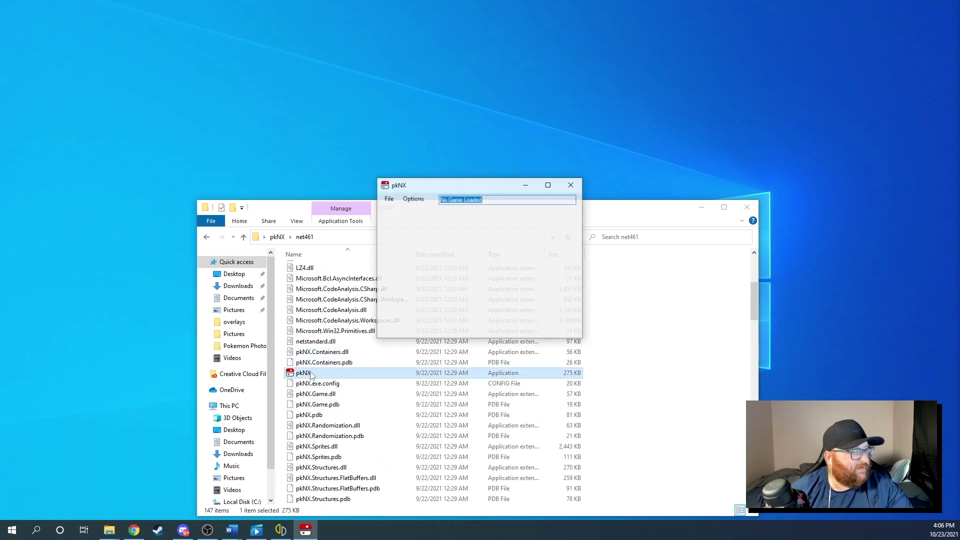
pyautogui.click(706, 209)
# Try opening Pokemon Game Files in pkNX and dismiss the missing main.npdm error
pyautogui.click(388, 199)
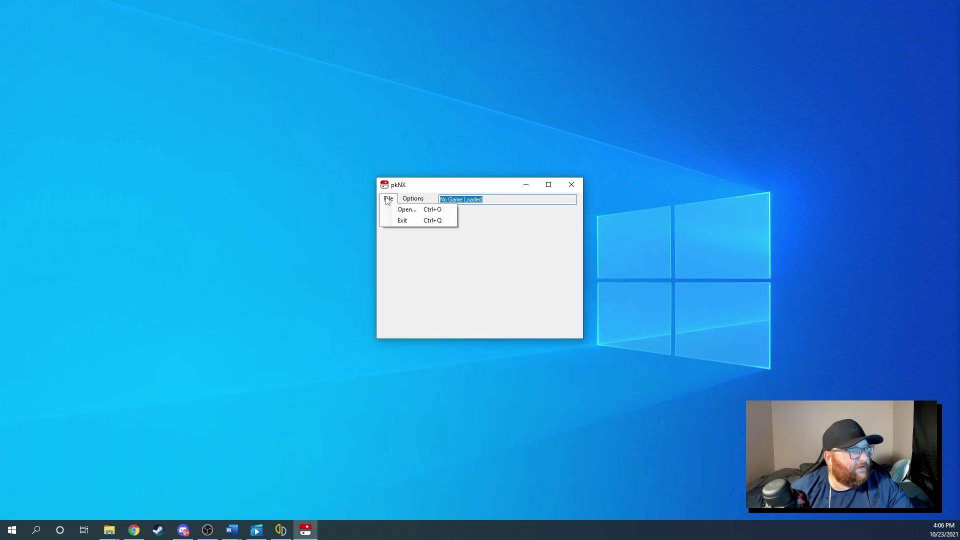
pyautogui.click(394, 209)
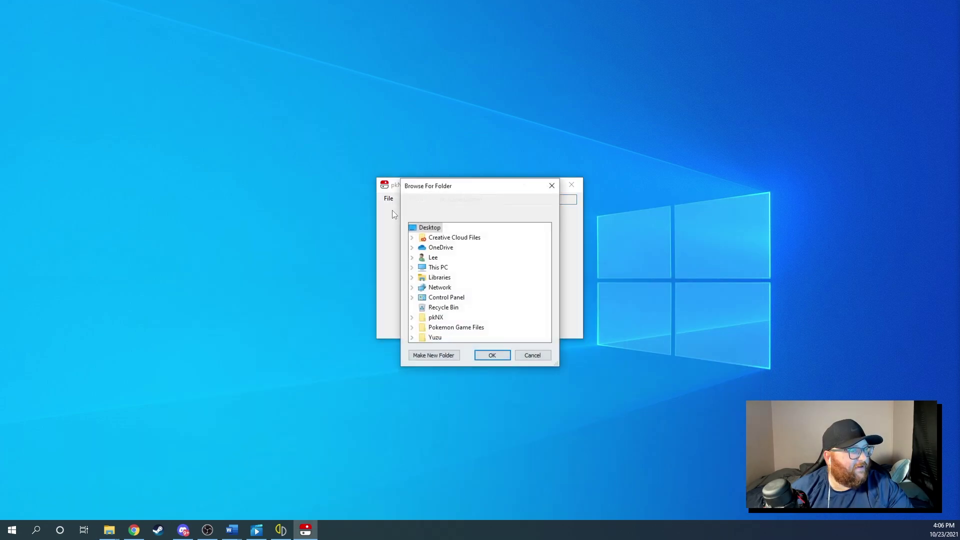
pyautogui.click(460, 328)
pyautogui.click(497, 356)
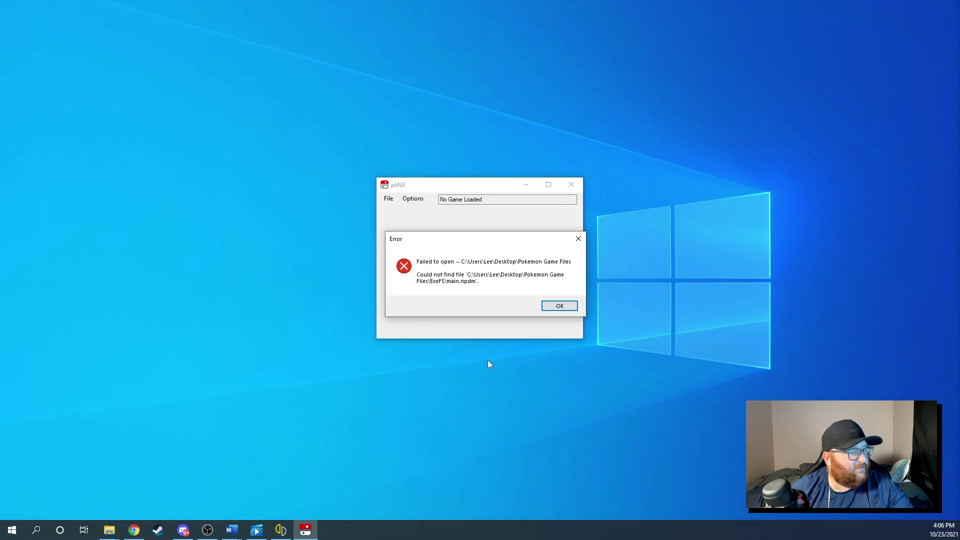
pyautogui.click(562, 307)
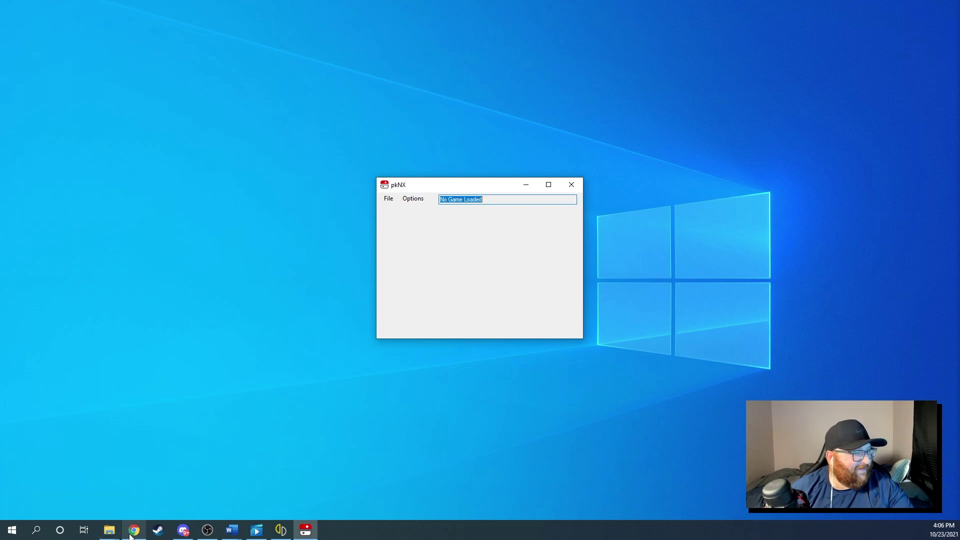
# Put away the Pokemon Game Files window and close the pkNX editor
pyautogui.click(109, 530)
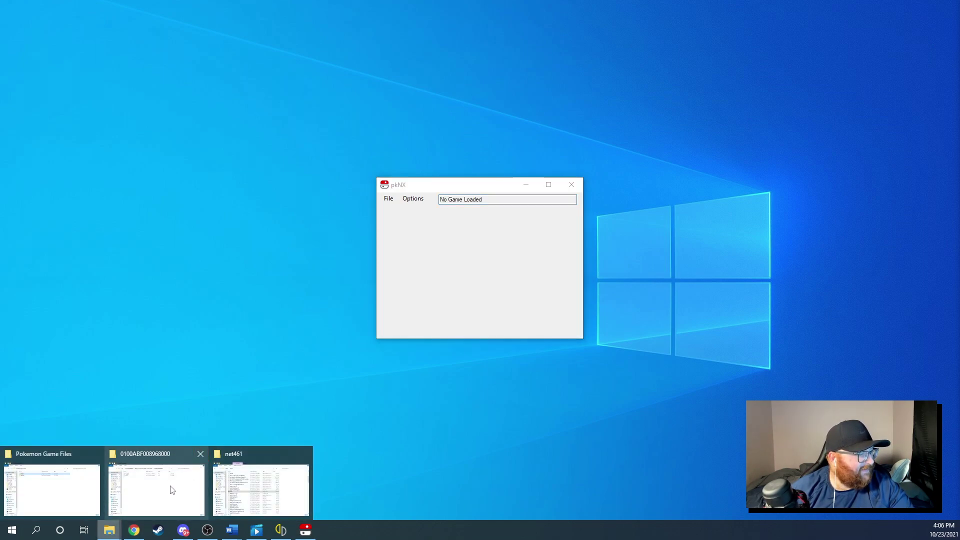
pyautogui.click(80, 488)
pyautogui.moveTo(345, 203); pyautogui.dragTo(357, 204)
pyautogui.press('super+Down')
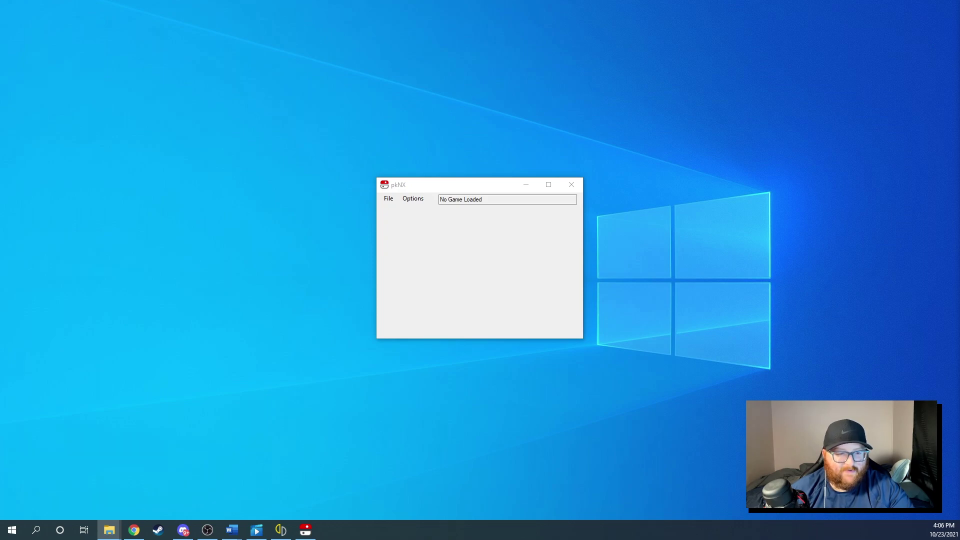
pyautogui.click(571, 185)
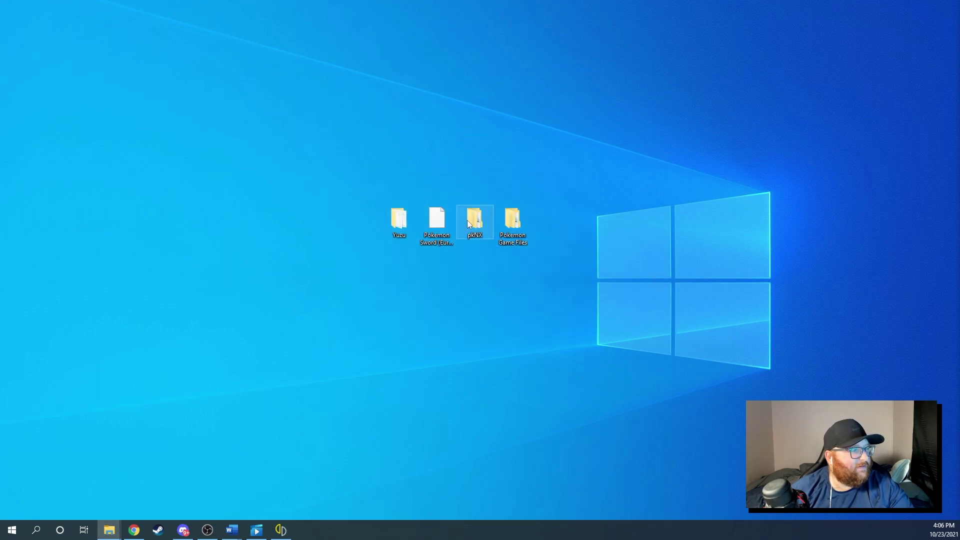
# Delete the old pkNX folder and move pkNX (1) onto the desktop
pyautogui.press('Delete')
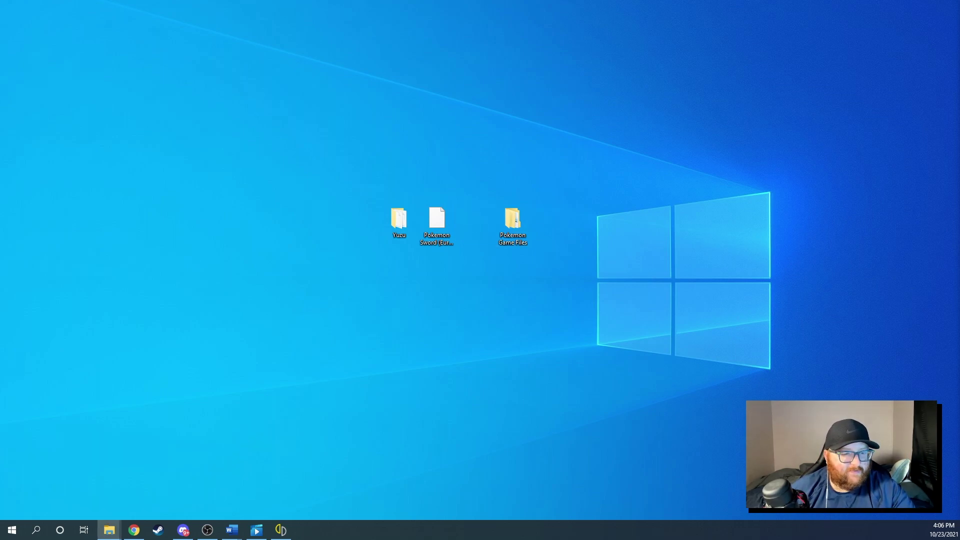
pyautogui.moveTo(595, 279); pyautogui.dragTo(475, 231)
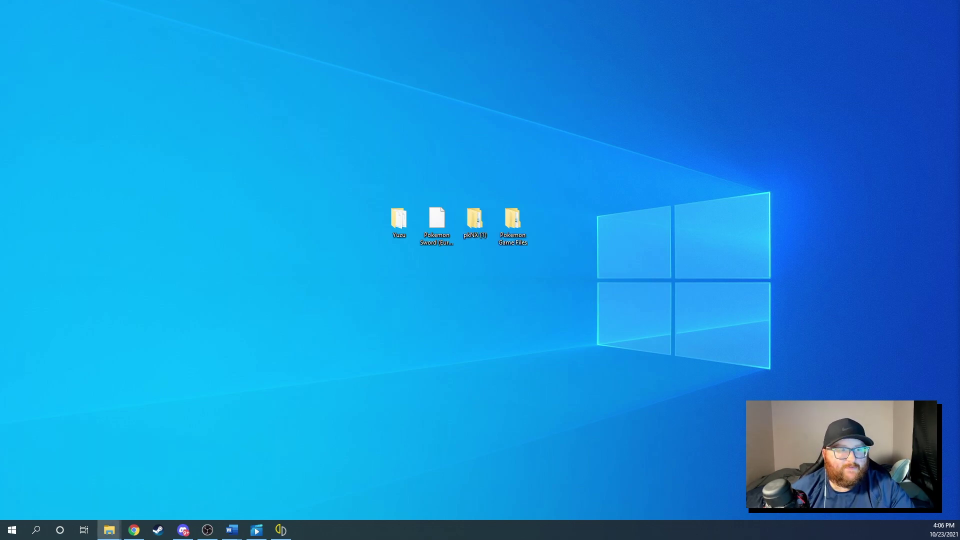
pyautogui.click(109, 529)
pyautogui.moveTo(327, 165); pyautogui.dragTo(410, 191)
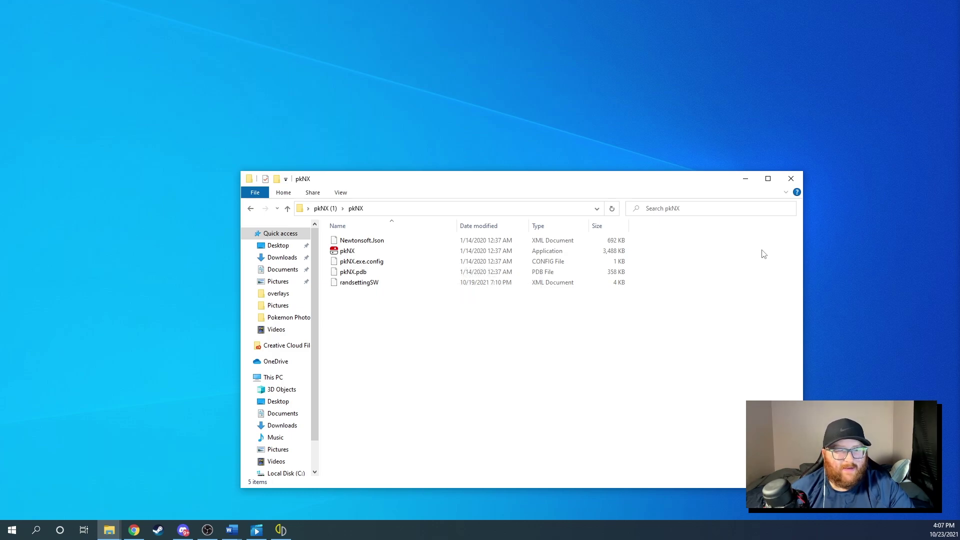
# Launch pkNX from pkNX (1) and load the Pokemon Game Files folder as Sword
pyautogui.doubleClick(346, 253)
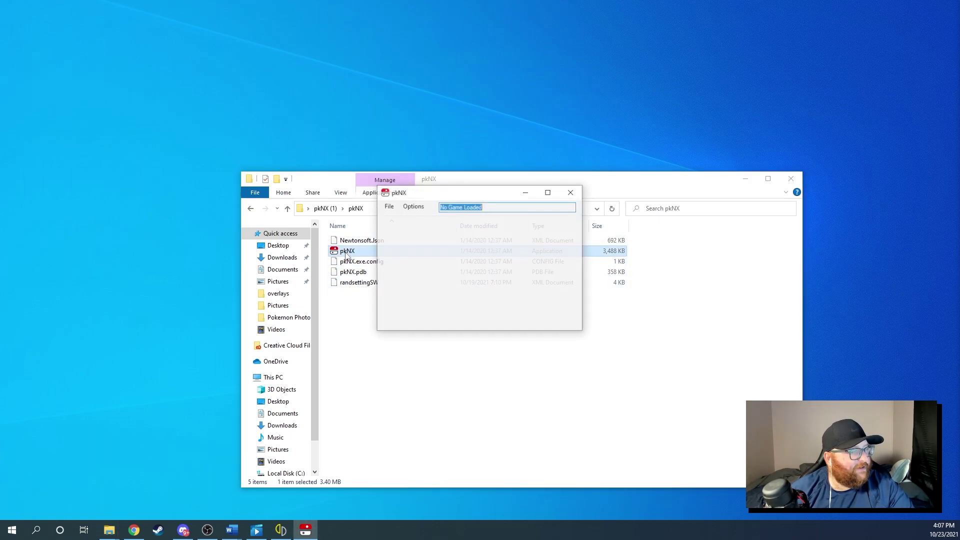
pyautogui.click(798, 182)
pyautogui.click(388, 206)
pyautogui.click(391, 214)
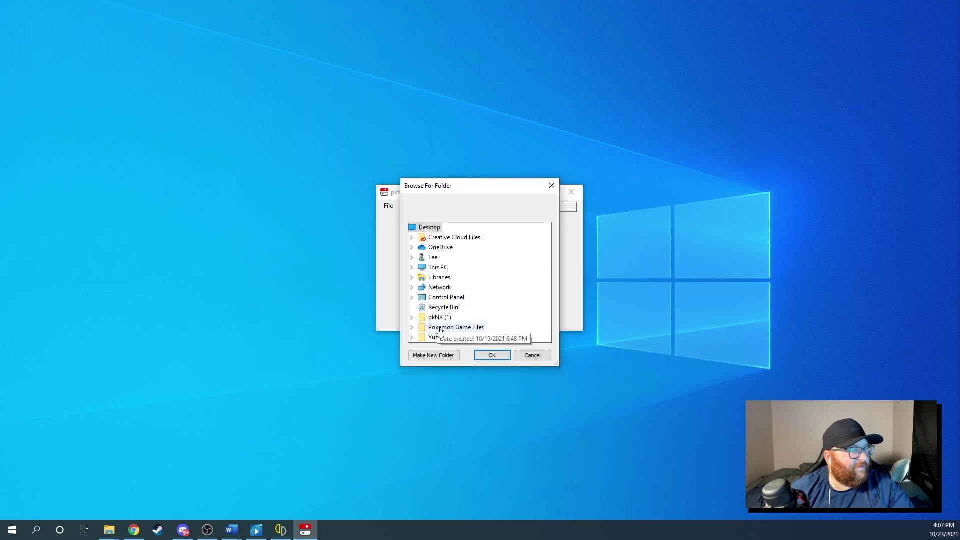
pyautogui.doubleClick(440, 327)
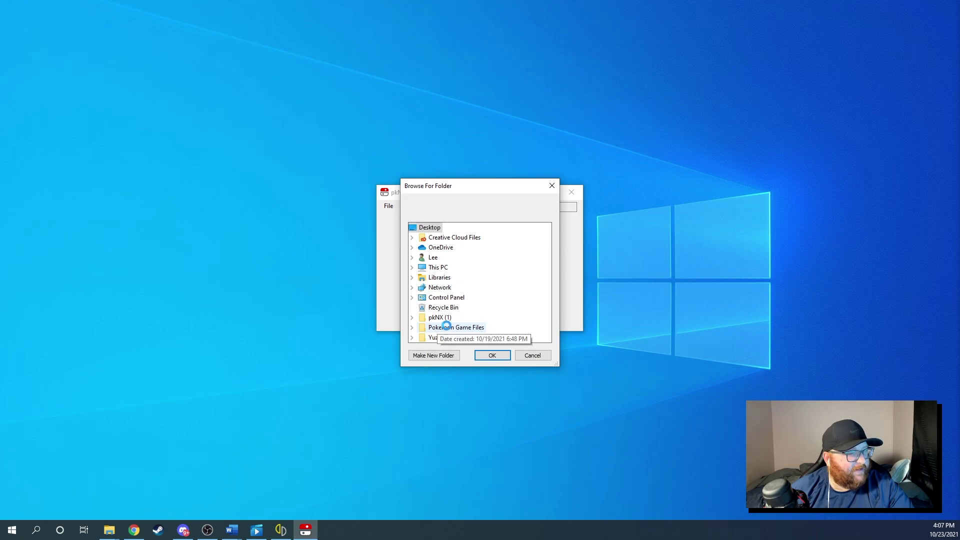
pyautogui.click(501, 355)
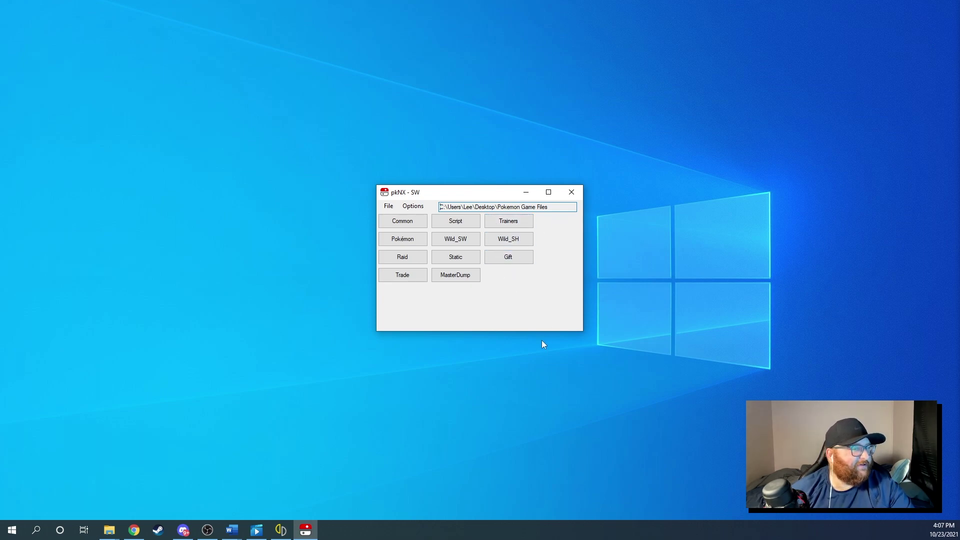
# Look over the static encounter entries in pkNX, then close that editor
pyautogui.click(456, 257)
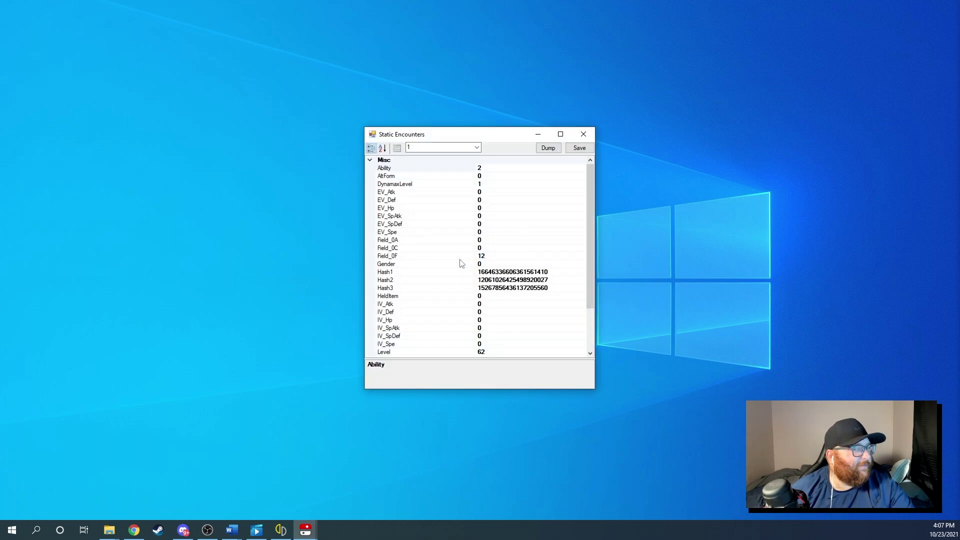
pyautogui.scroll(-3, 470, 270)
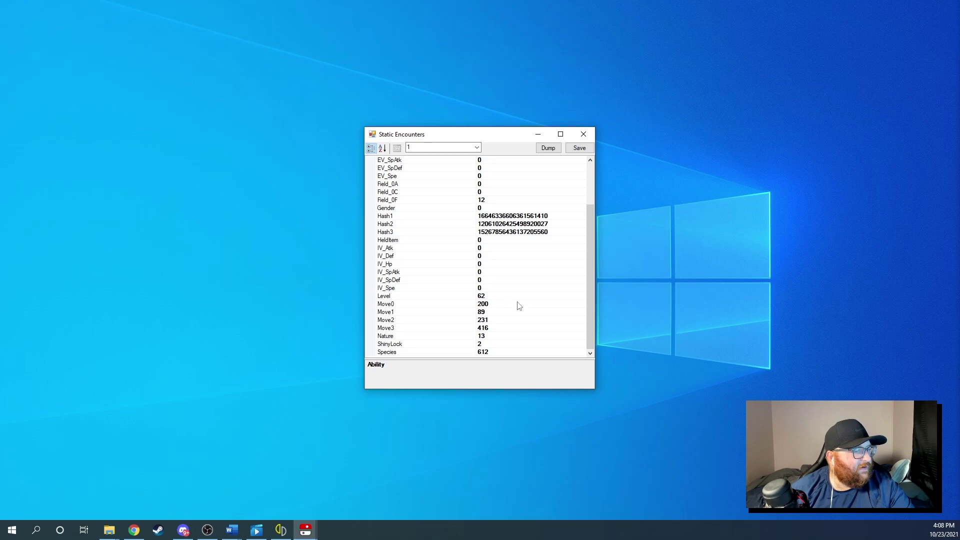
pyautogui.scroll(3, 517, 306)
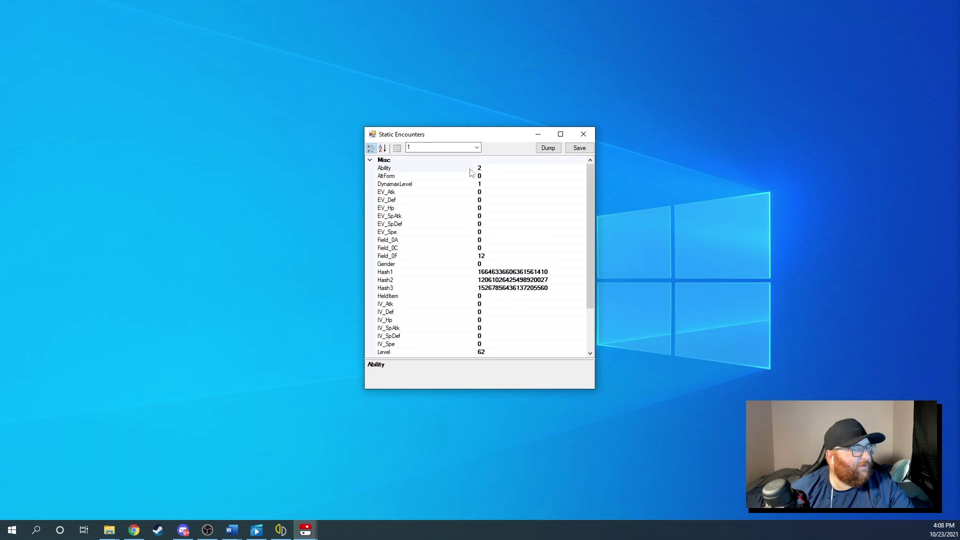
pyautogui.click(477, 148)
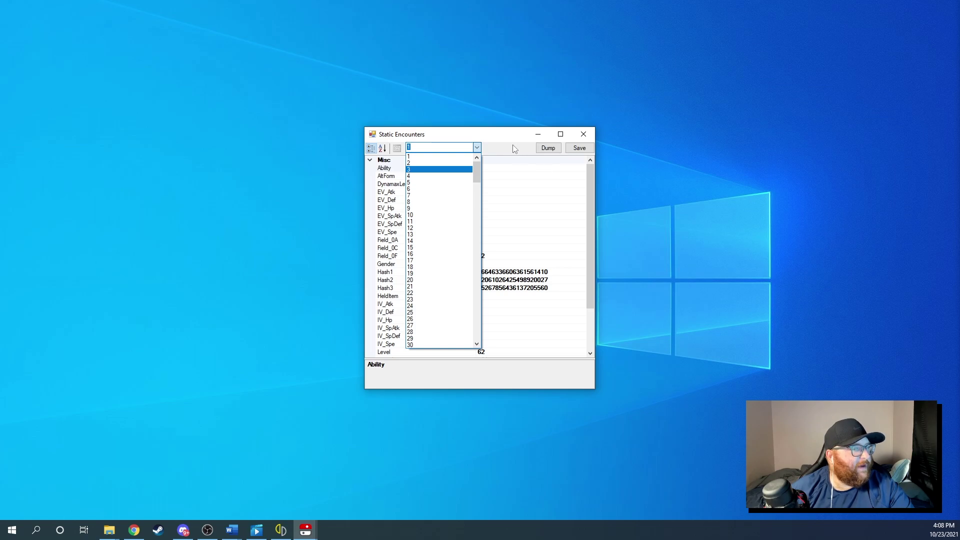
pyautogui.click(583, 134)
pyautogui.click(583, 135)
# Open the Gift Encounters editor on entry 1, showing species 810
pyautogui.click(513, 261)
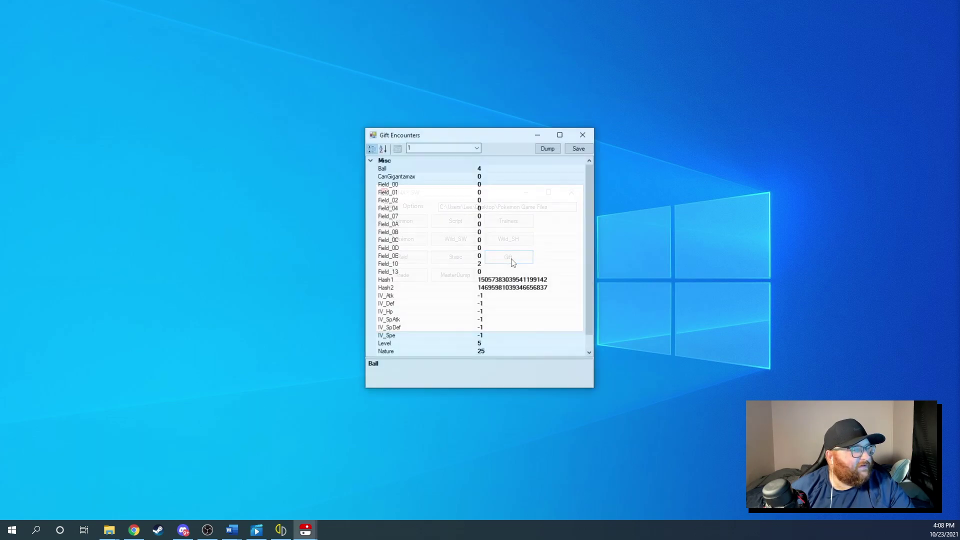
pyautogui.scroll(-1, 467, 260)
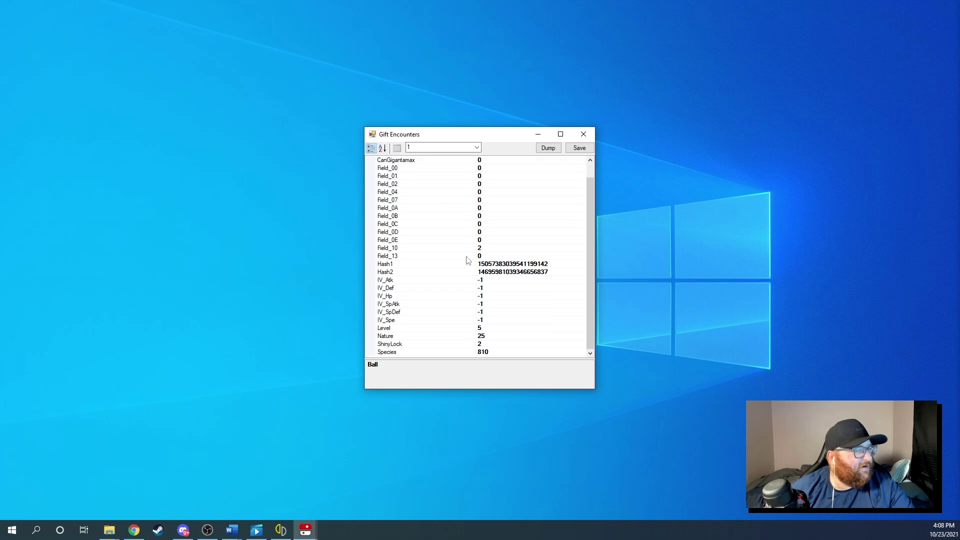
pyautogui.scroll(1, 470, 262)
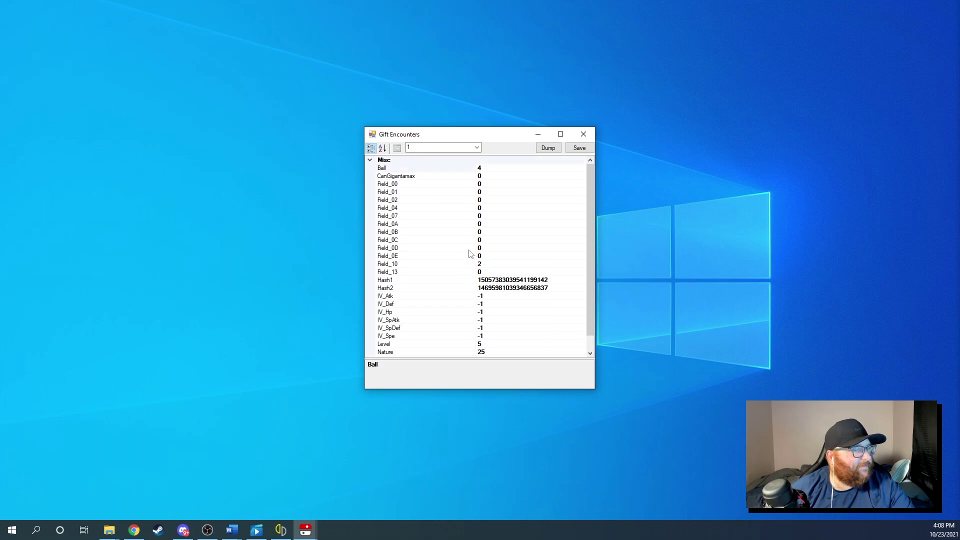
pyautogui.click(477, 148)
pyautogui.click(479, 152)
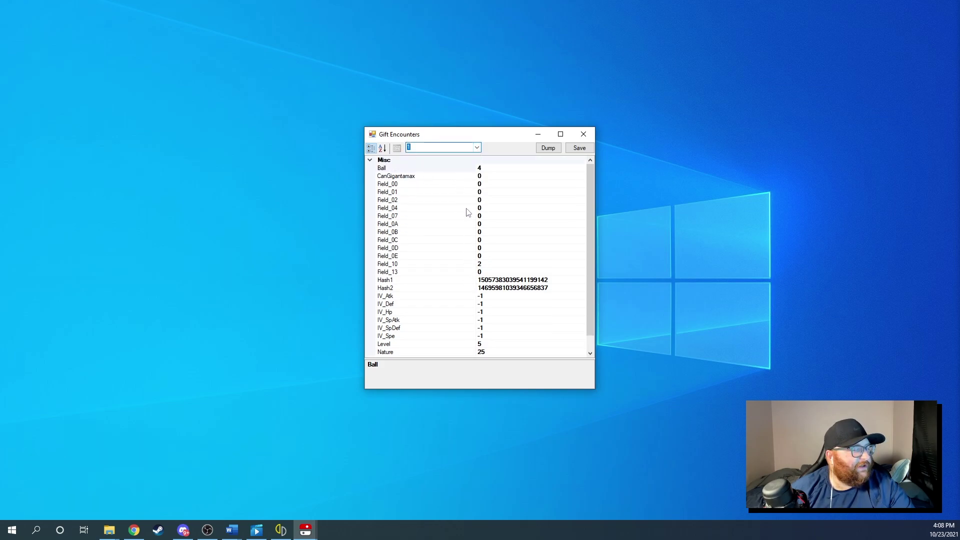
pyautogui.scroll(-1, 490, 293)
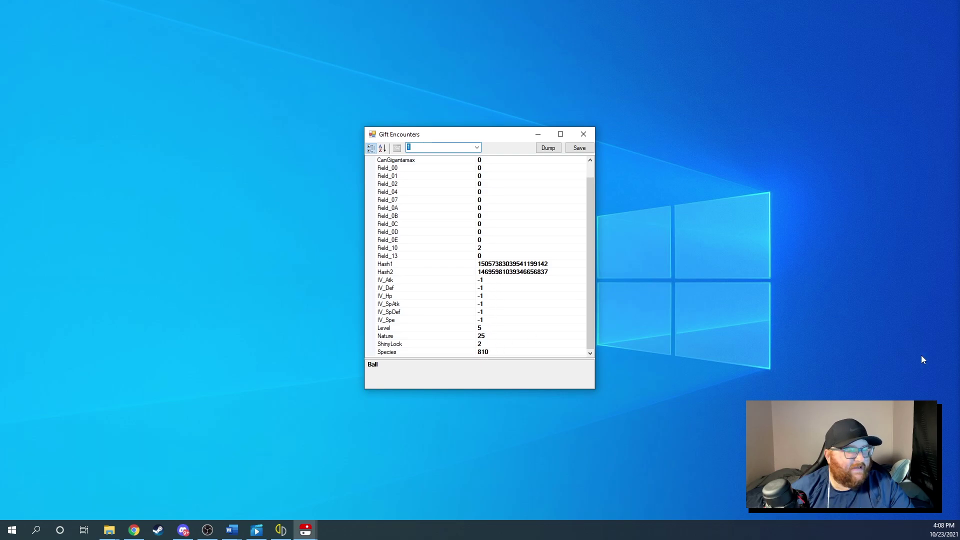
# Dismiss the cookie notice and search the Pokémon.com Pokédex for number 810 (Grookey)
pyautogui.hotkey('alt', 'Tab')
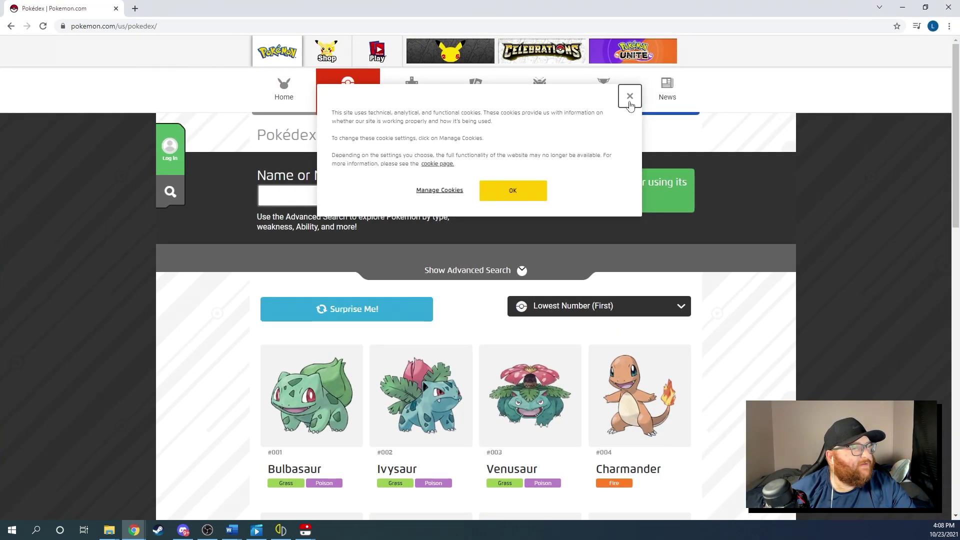
pyautogui.click(629, 102)
pyautogui.scroll(-8, 550, 250)
pyautogui.scroll(6, 545, 225)
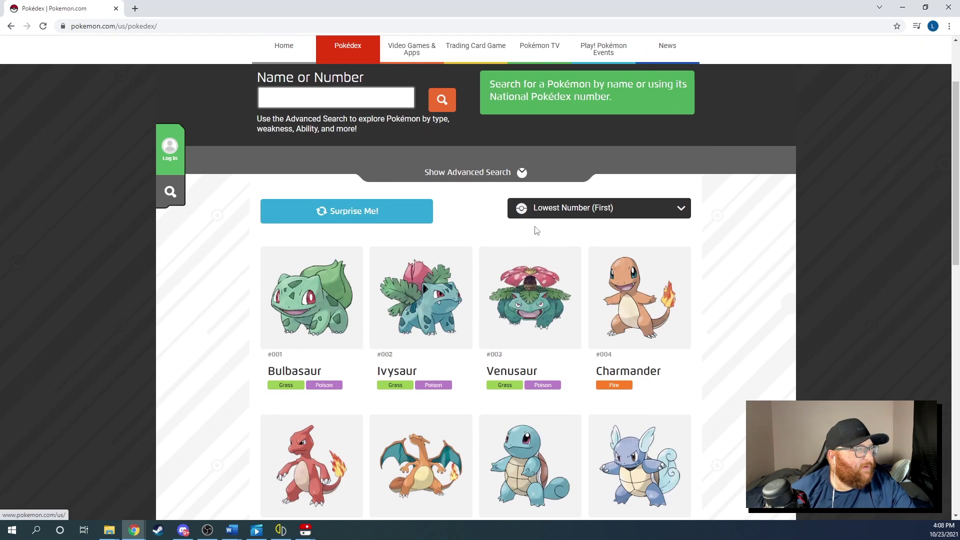
pyautogui.click(318, 94)
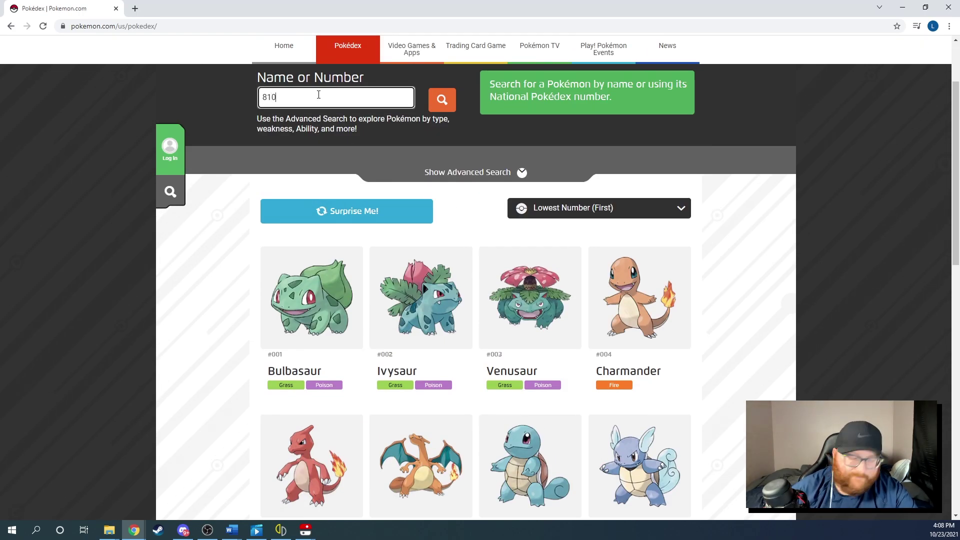
pyautogui.click(444, 103)
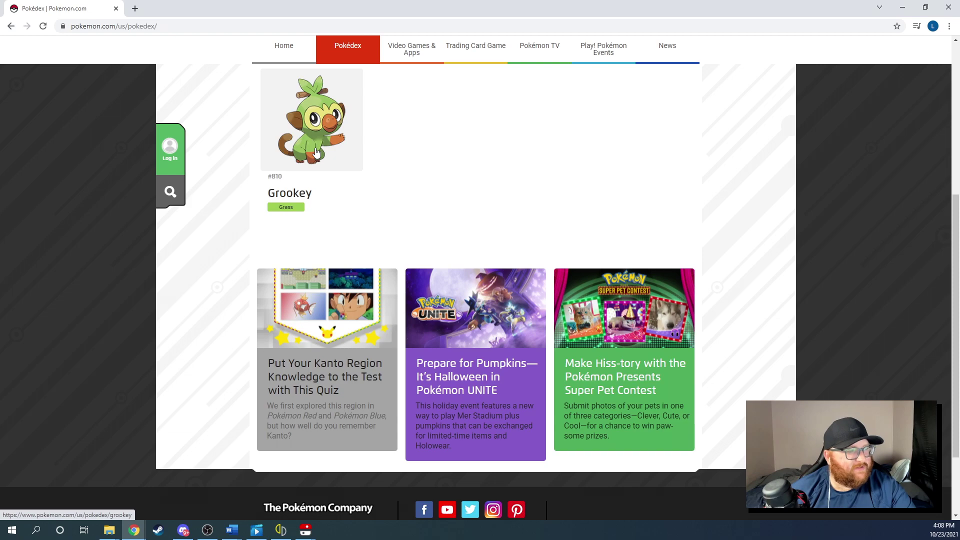
# Search the Pokédex for 855 instead, identifying Polteageist, and return to pkNX
pyautogui.scroll(5, 365, 223)
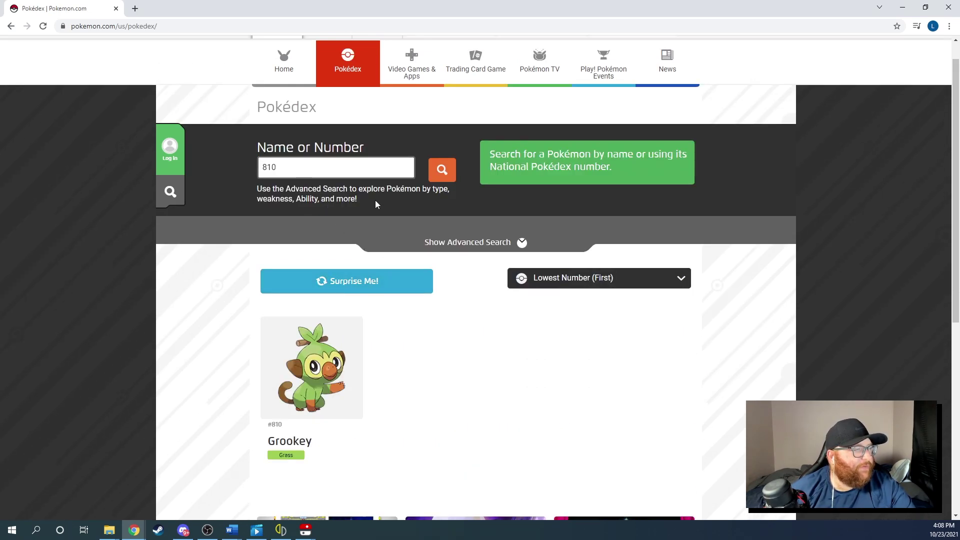
pyautogui.doubleClick(365, 170)
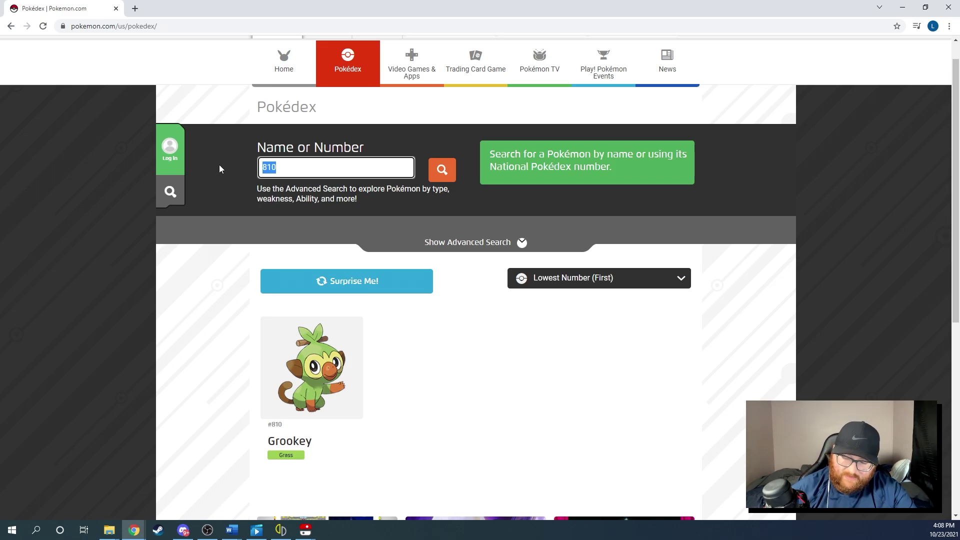
pyautogui.write('8')
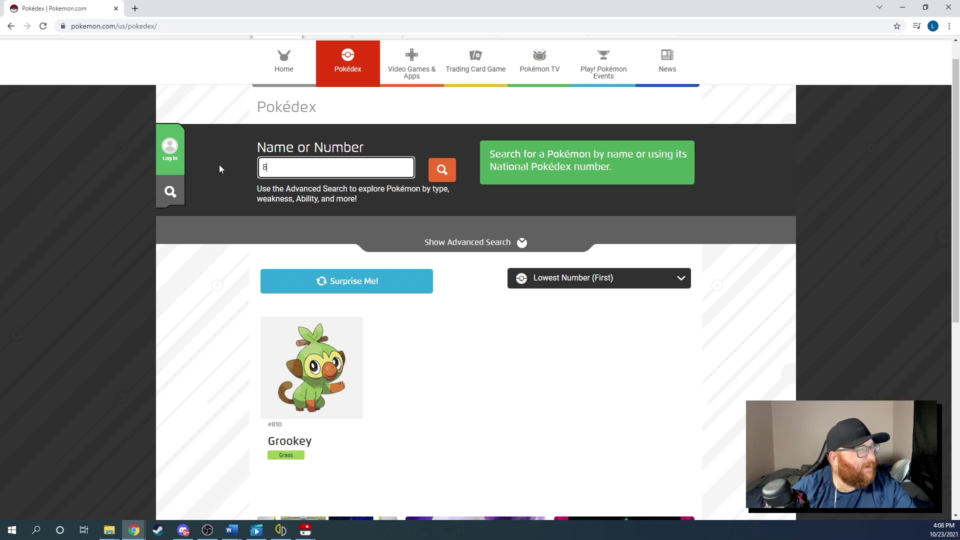
pyautogui.write('55')
pyautogui.click(442, 170)
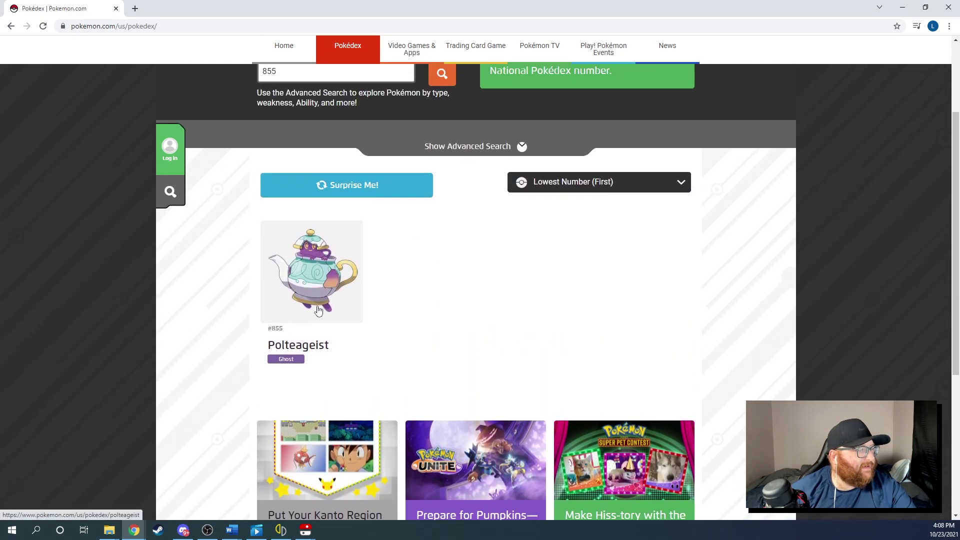
pyautogui.click(902, 7)
# Change gift entry 1's Species from 810 to 855, then switch to gift entry 2
pyautogui.click(489, 351)
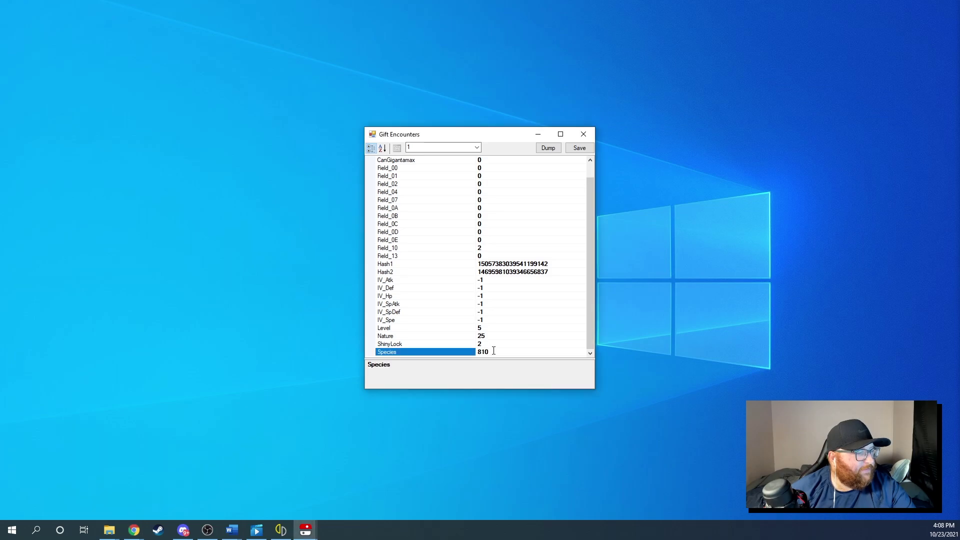
pyautogui.doubleClick(493, 351)
pyautogui.write('855')
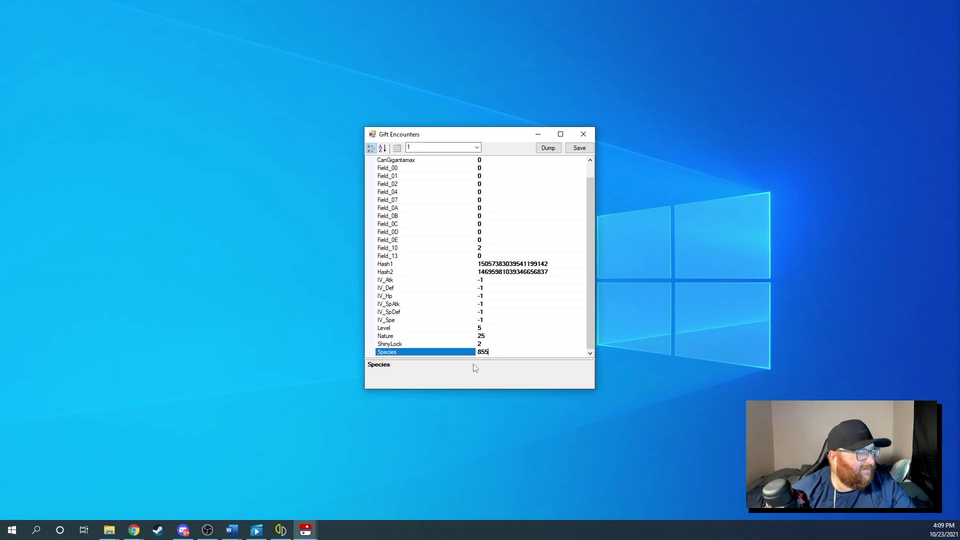
pyautogui.click(469, 150)
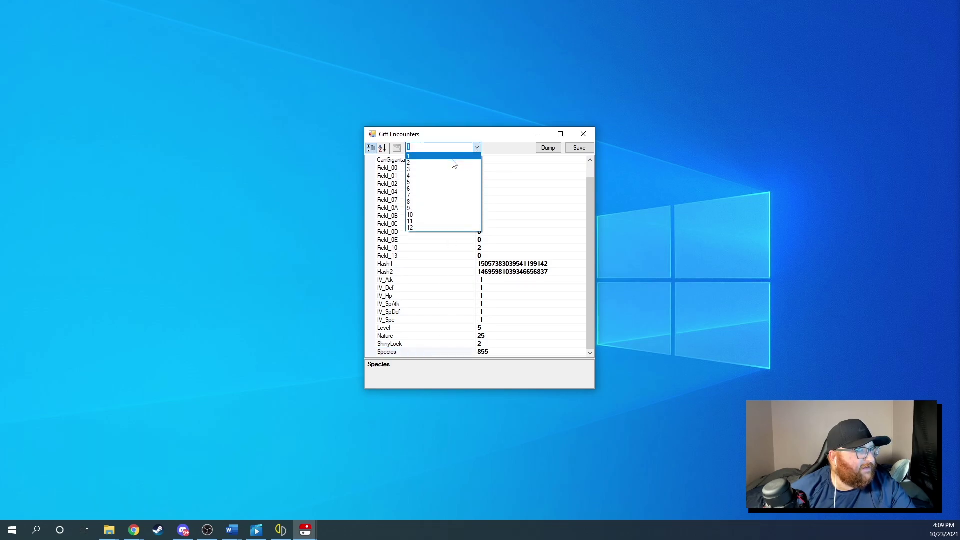
pyautogui.click(454, 164)
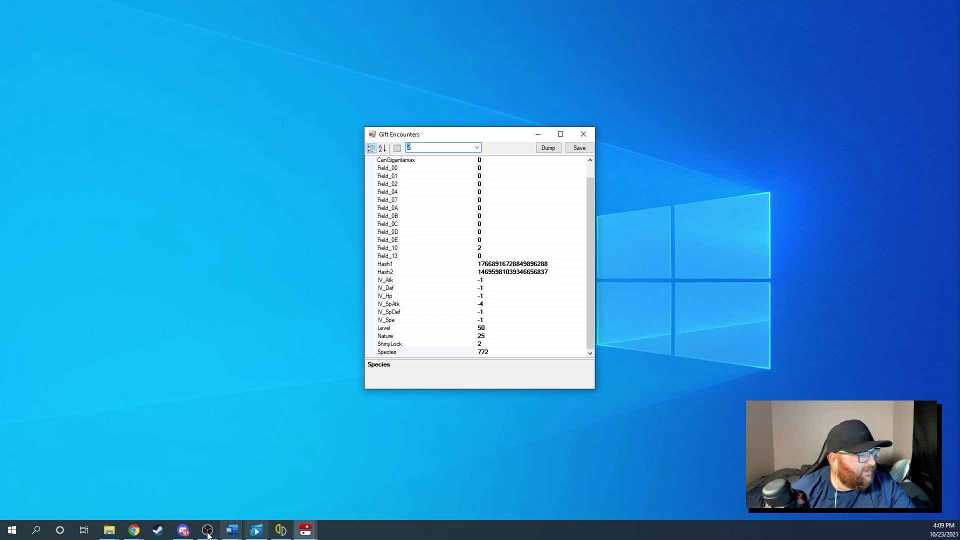
# Look up gift entry 2's species number 772 in the Pokédex
pyautogui.click(134, 529)
pyautogui.click(170, 502)
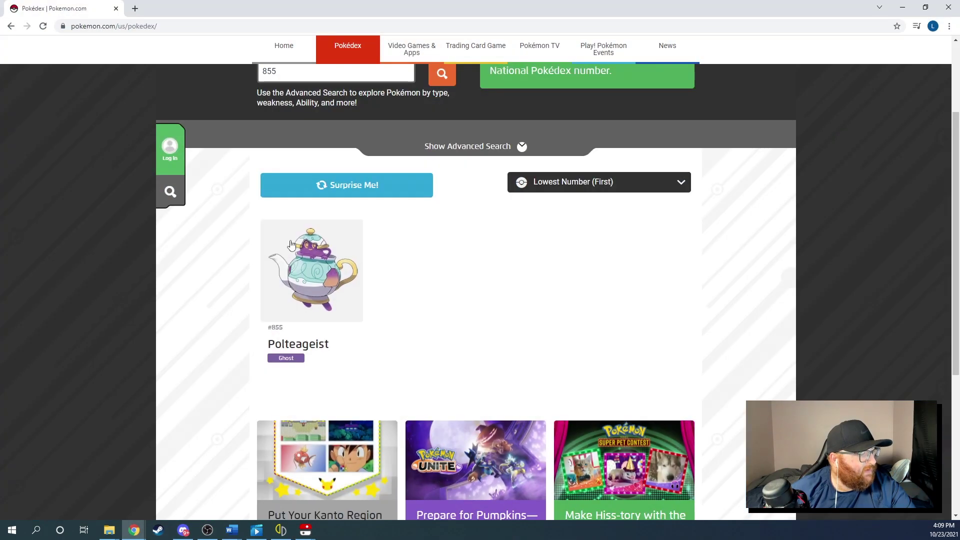
pyautogui.moveTo(349, 70); pyautogui.dragTo(202, 81)
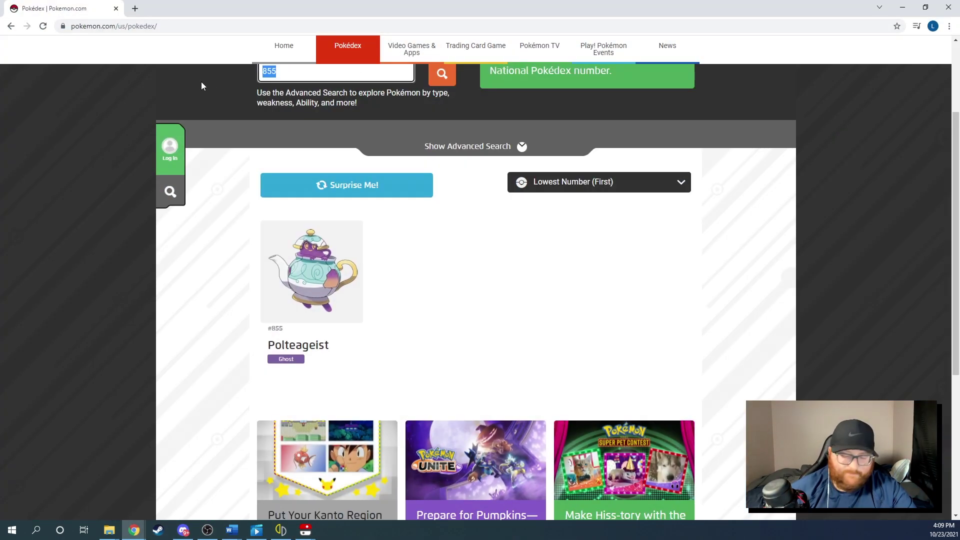
pyautogui.write('772')
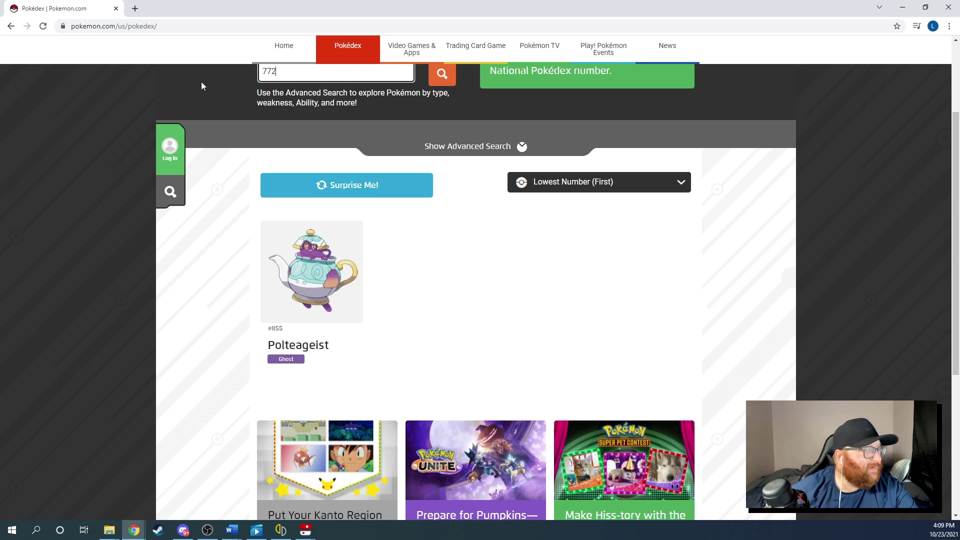
pyautogui.click(440, 79)
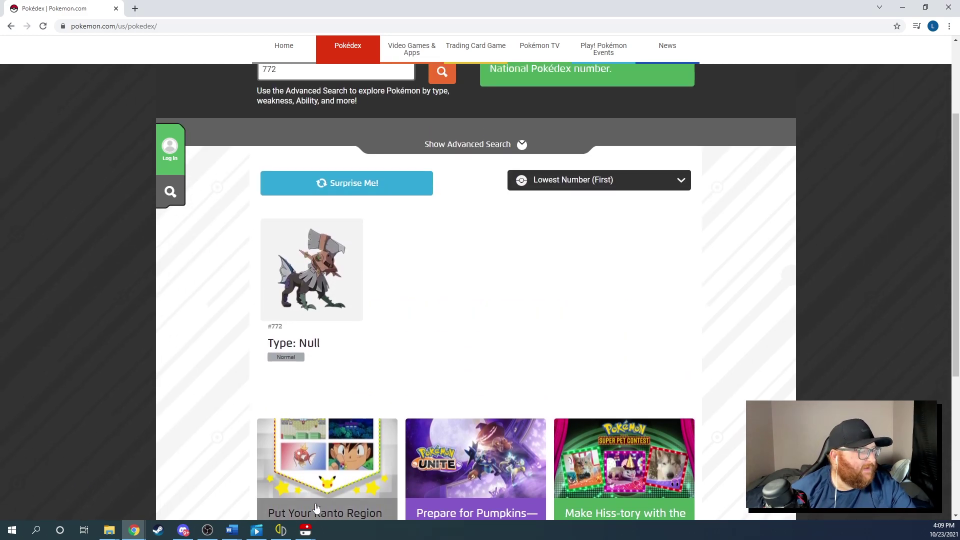
# Switch pkNX to gift entry 3 and look up its species 848 (Toxel)
pyautogui.moveTo(311, 529)
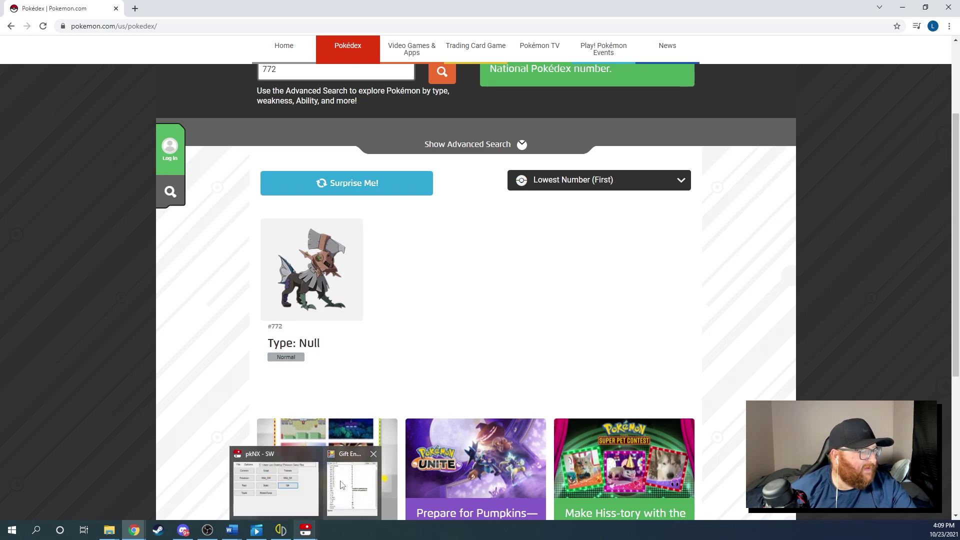
pyautogui.click(340, 483)
pyautogui.click(476, 148)
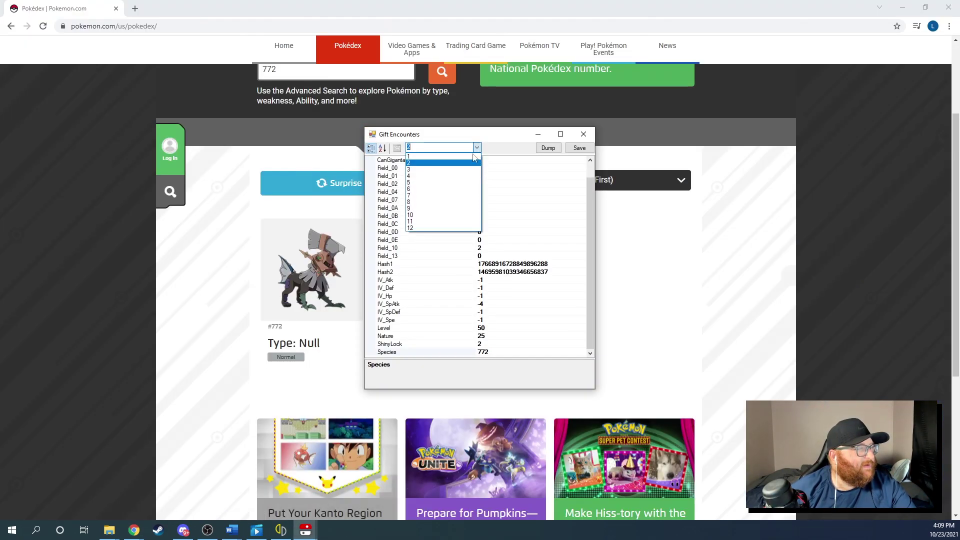
pyautogui.click(454, 172)
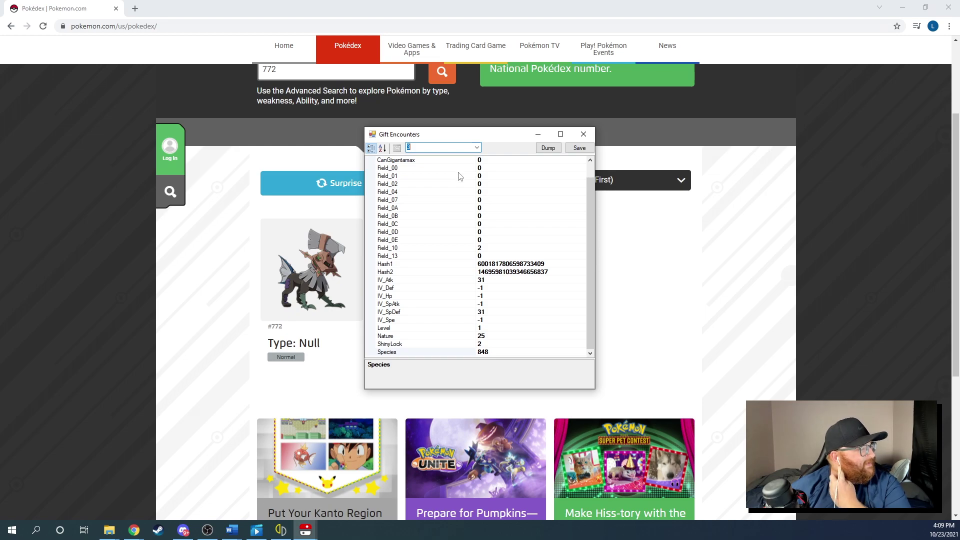
pyautogui.click(220, 208)
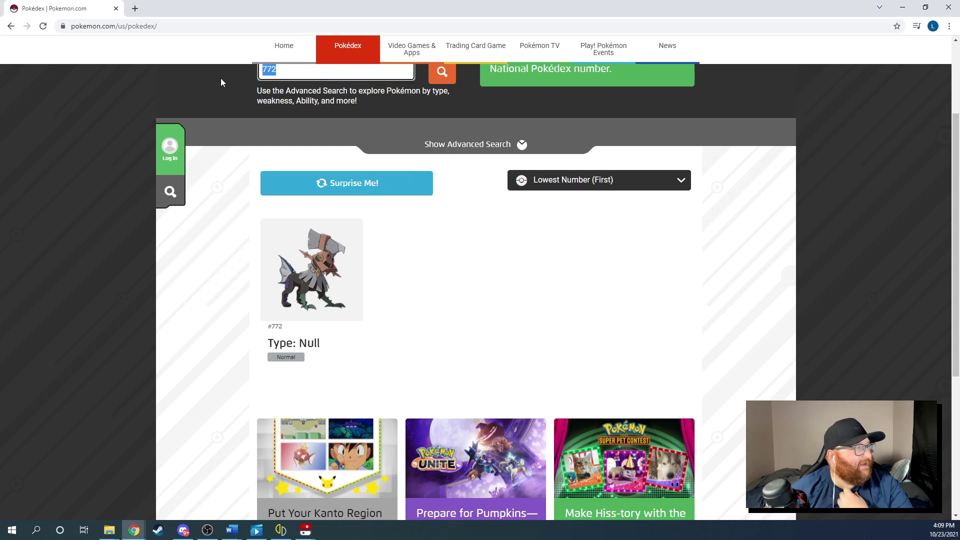
pyautogui.write('848')
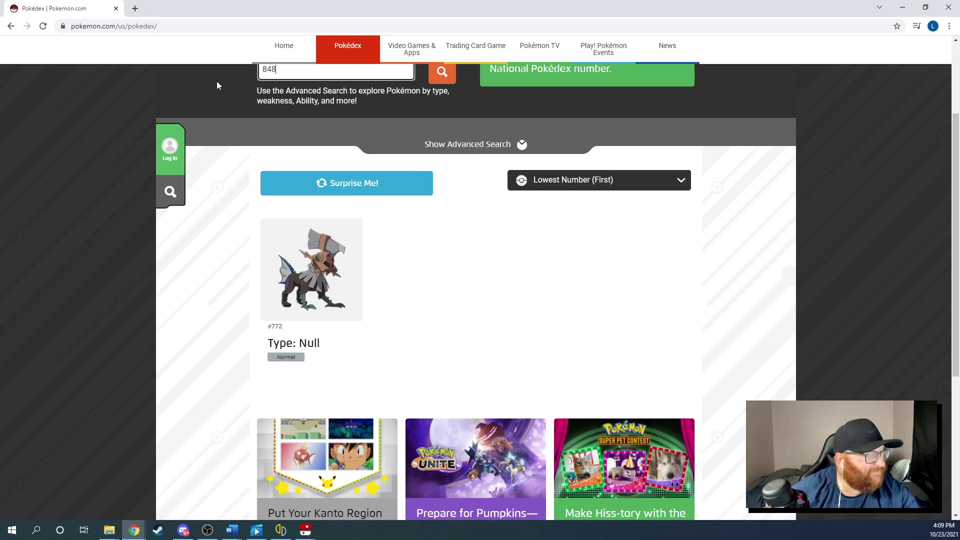
pyautogui.press('Return')
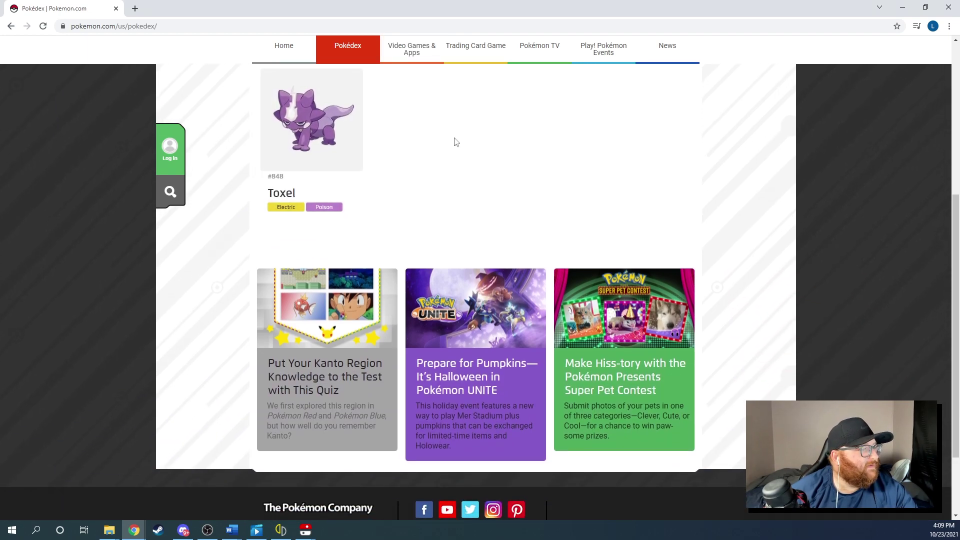
pyautogui.scroll(5, 454, 142)
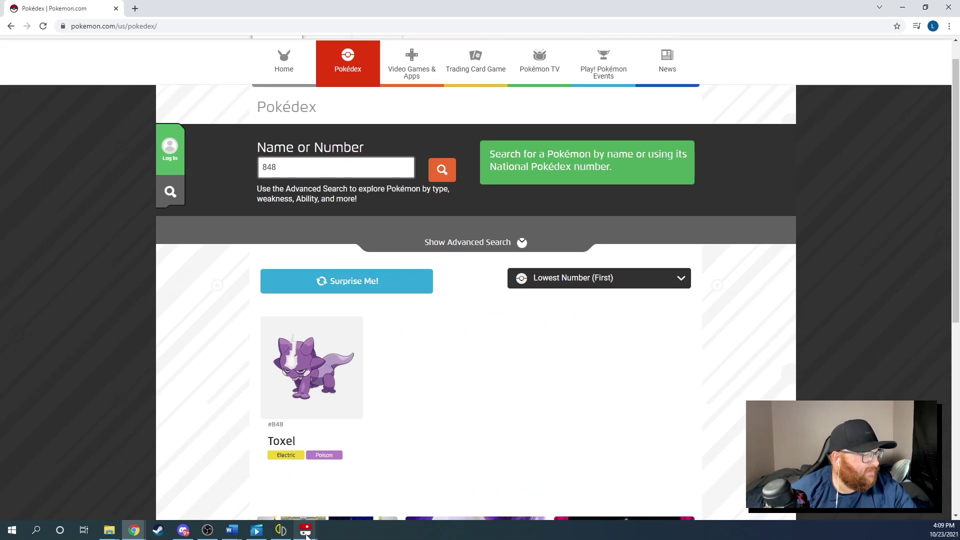
# Switch to gift entry 4 and identify its species 813 as Scorbunny
pyautogui.moveTo(305, 534)
pyautogui.click(352, 483)
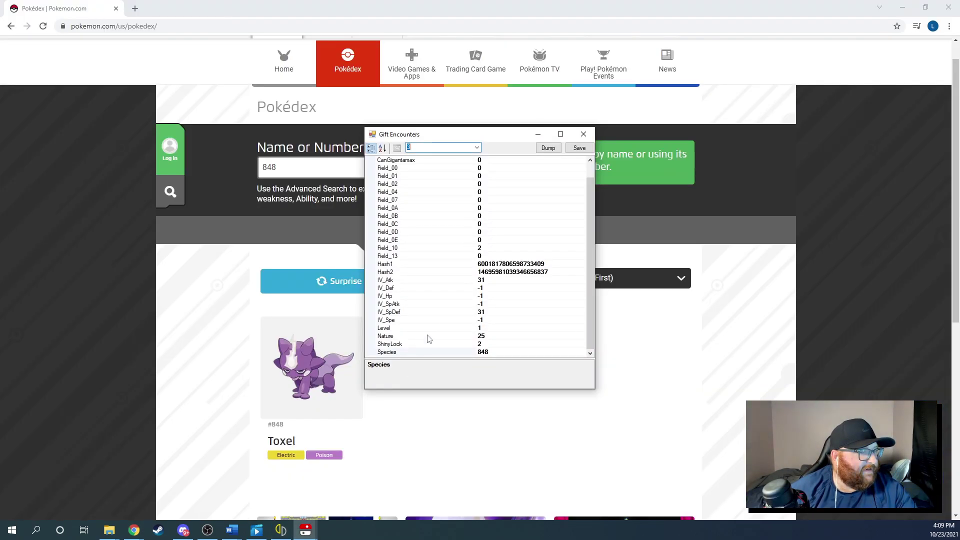
pyautogui.click(476, 148)
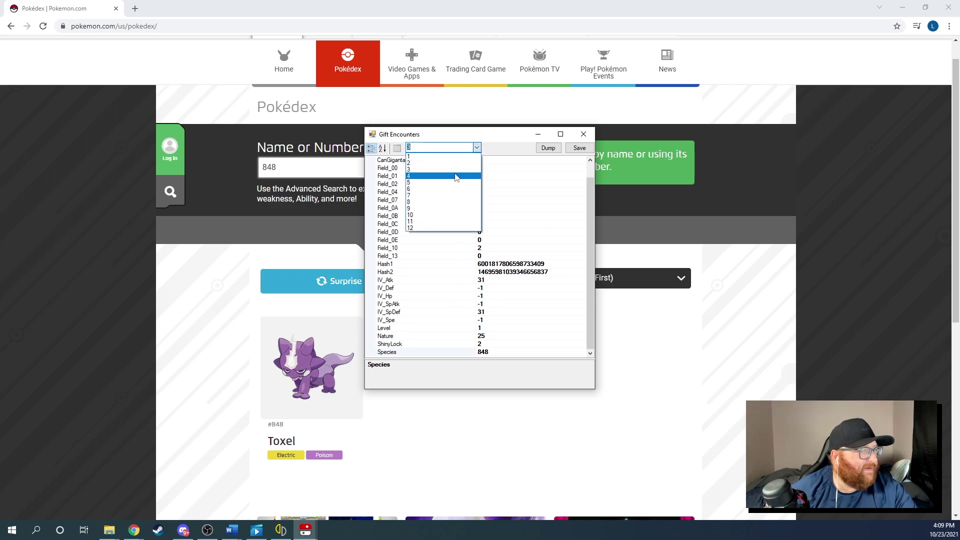
pyautogui.click(456, 177)
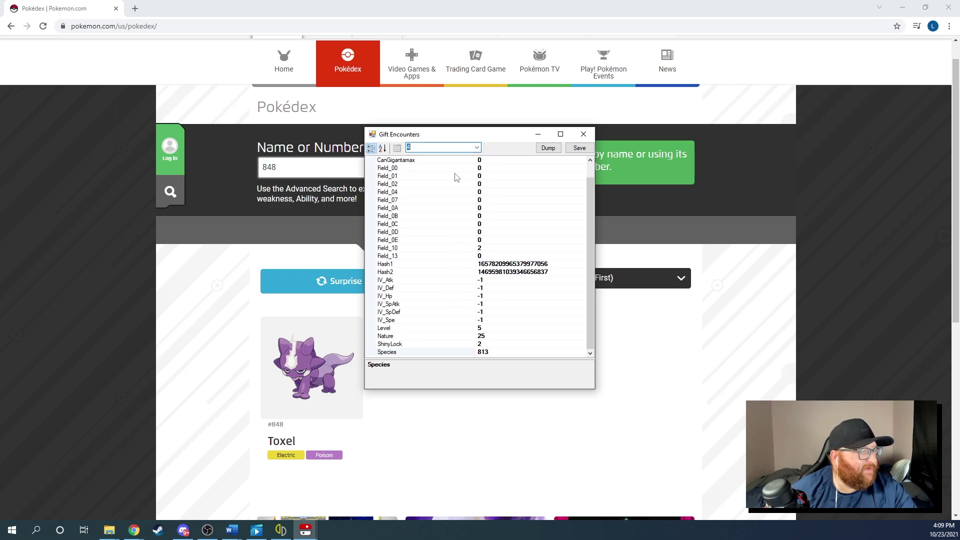
pyautogui.doubleClick(283, 169)
pyautogui.write('813')
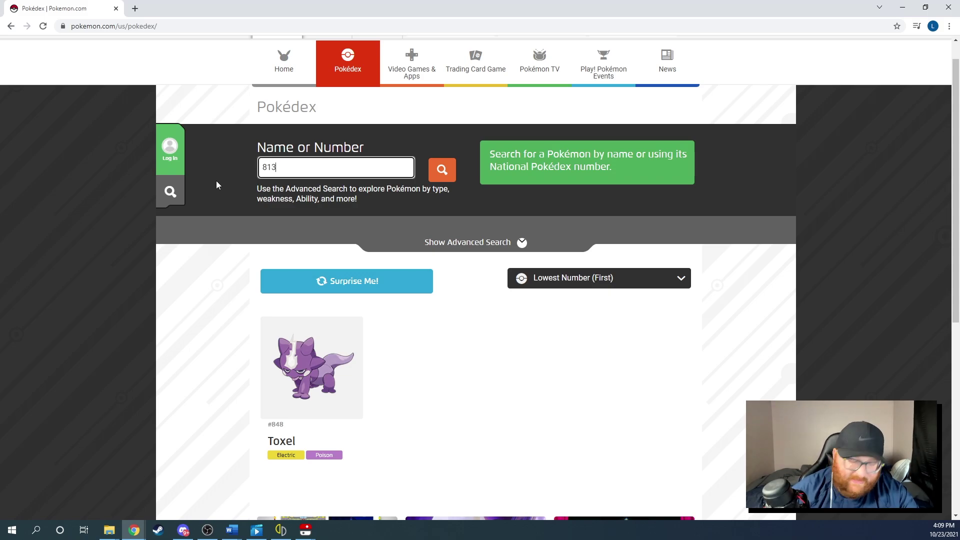
pyautogui.click(430, 170)
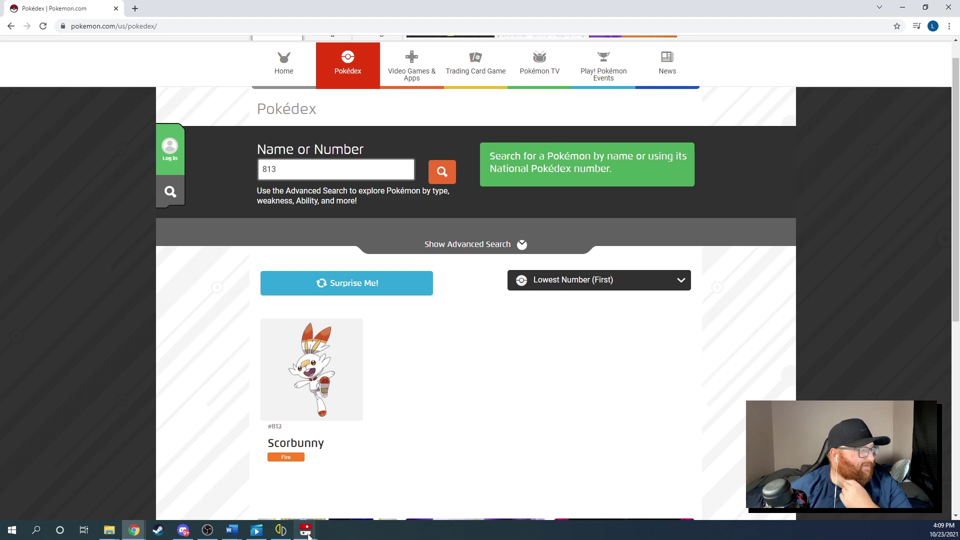
pyautogui.click(374, 485)
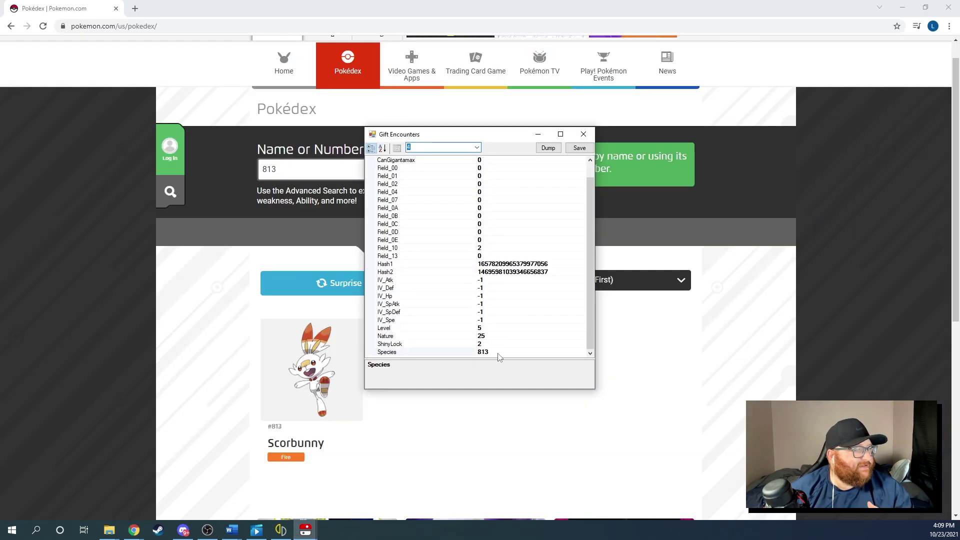
pyautogui.click(498, 353)
# Clear the Pokédex Name or Number field so every Pokémon is listed
pyautogui.click(207, 354)
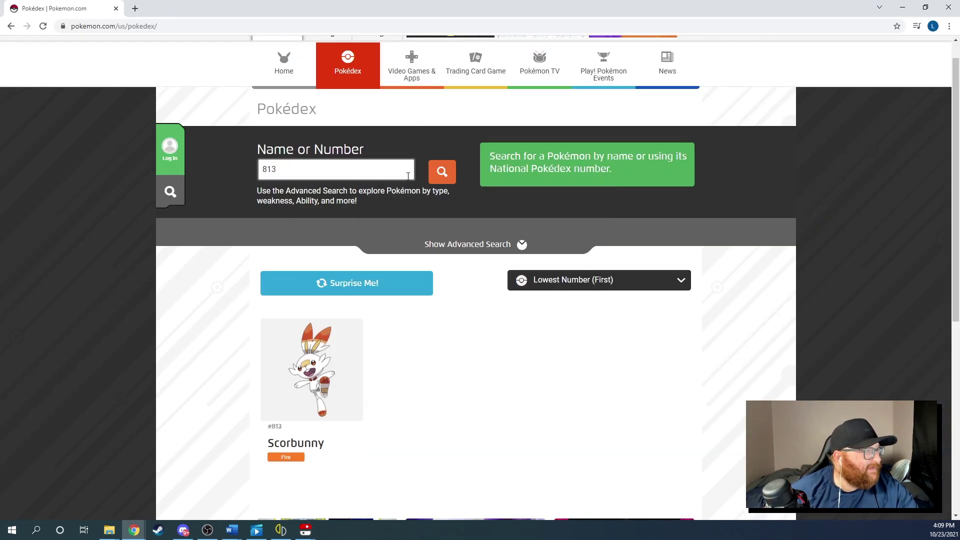
pyautogui.moveTo(406, 176); pyautogui.dragTo(233, 175)
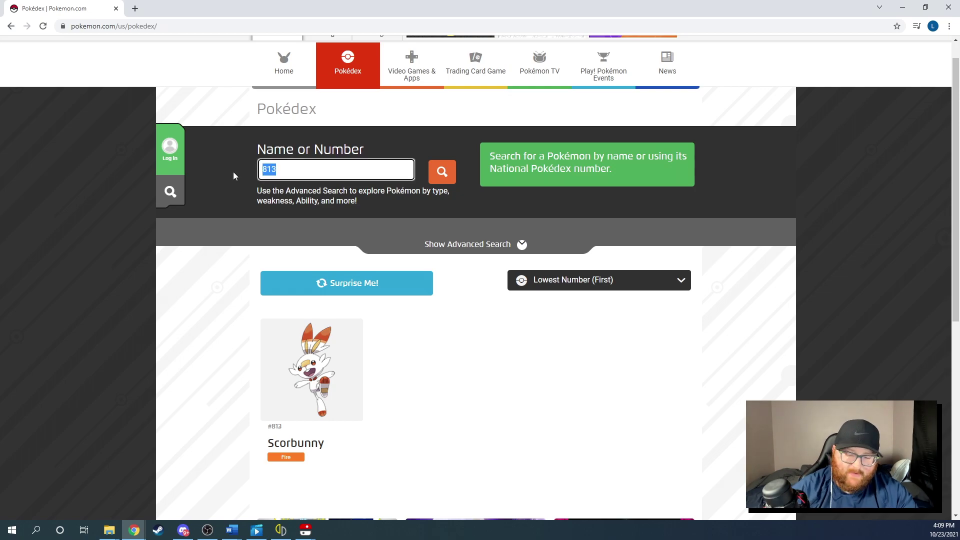
pyautogui.press('BackSpace')
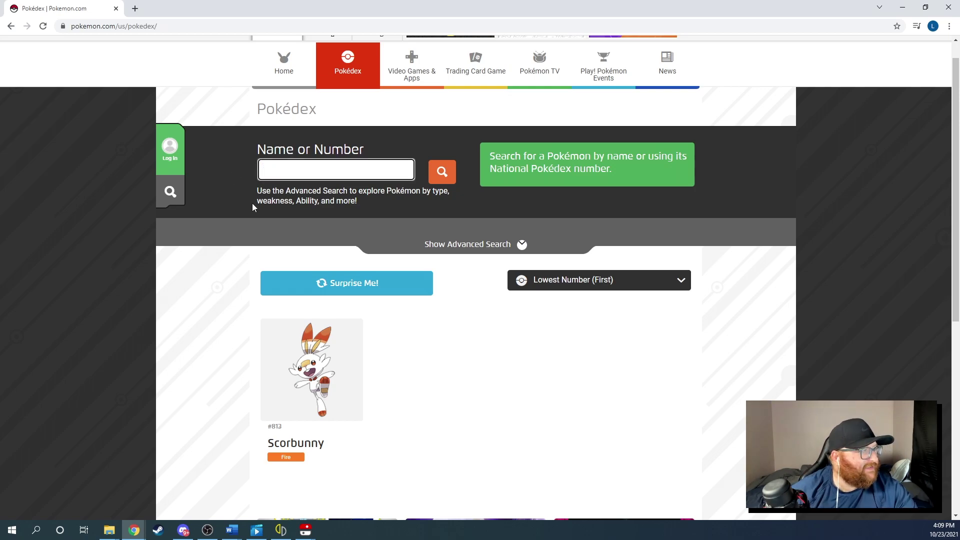
pyautogui.click(442, 171)
pyautogui.scroll(-5, 865, 177)
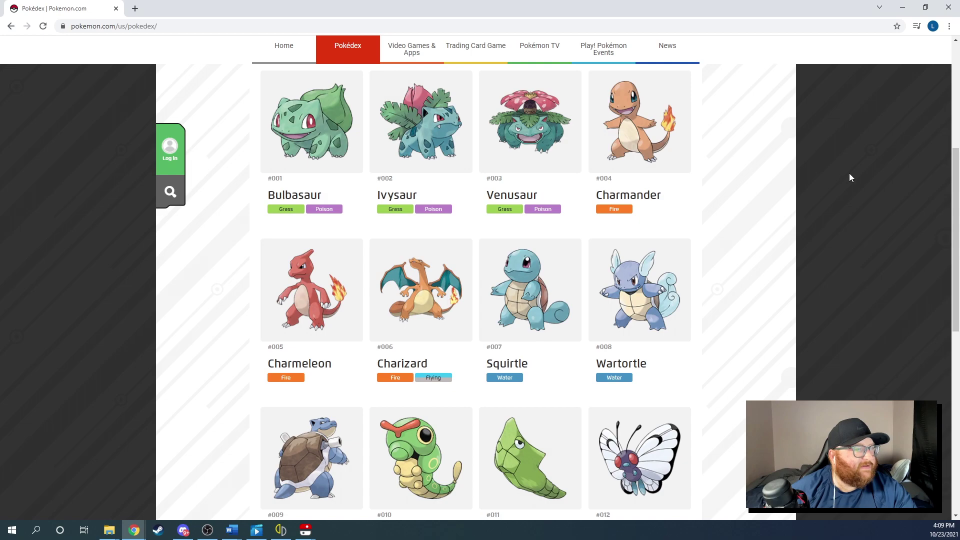
pyautogui.moveTo(956, 178); pyautogui.dragTo(957, 320)
# Load more Pokémon and scroll down toward Mewtwo #150
pyautogui.click(439, 227)
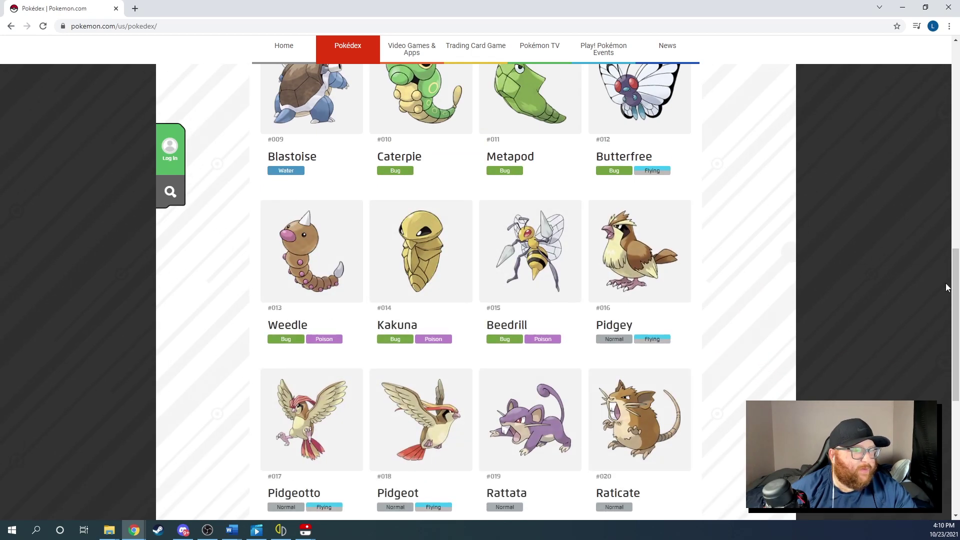
pyautogui.scroll(-6, 711, 359)
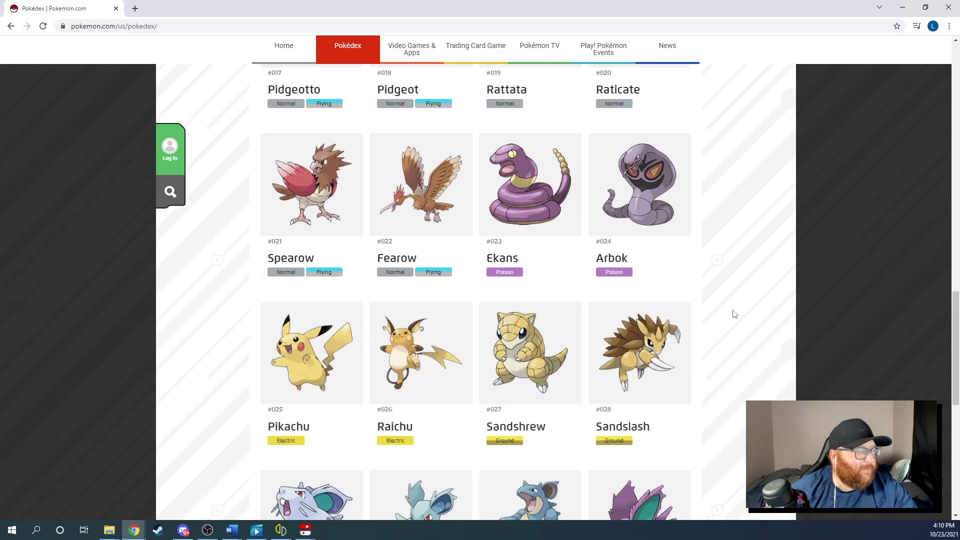
pyautogui.scroll(-10, 730, 310)
pyautogui.scroll(-20, 730, 305)
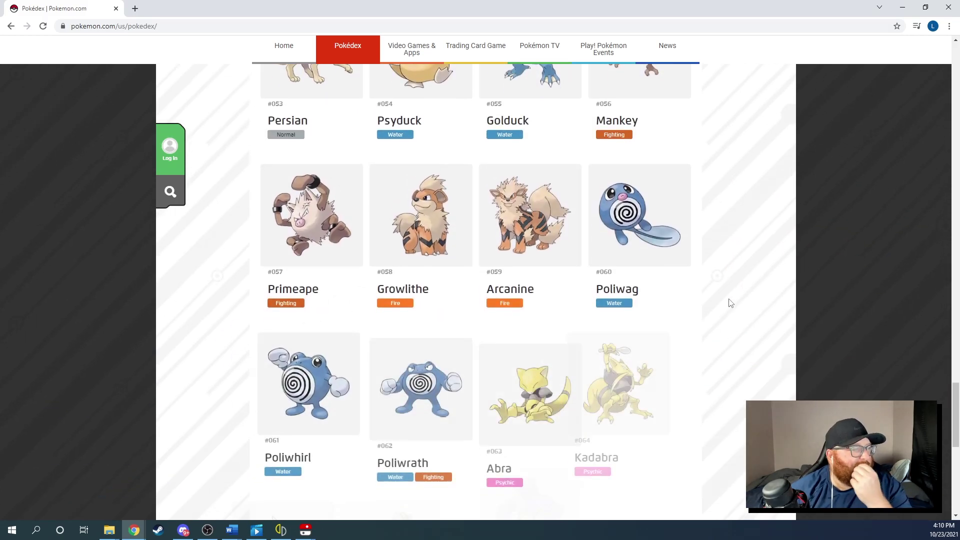
pyautogui.scroll(-20, 730, 302)
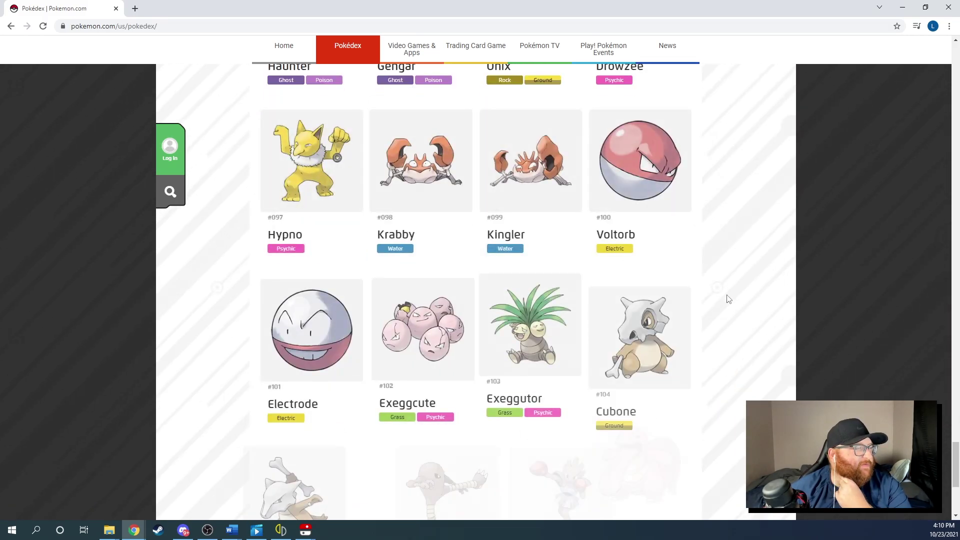
pyautogui.scroll(-20, 728, 296)
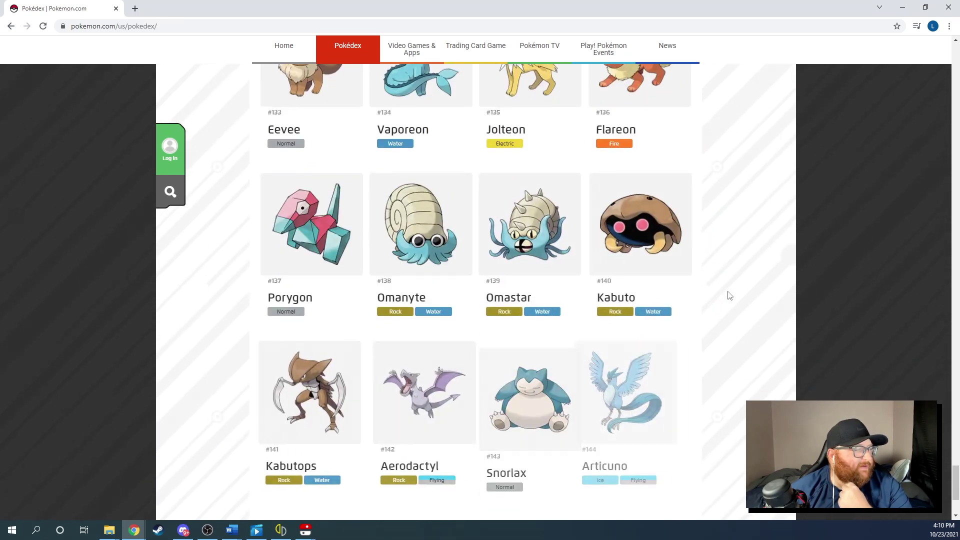
pyautogui.scroll(-8, 730, 296)
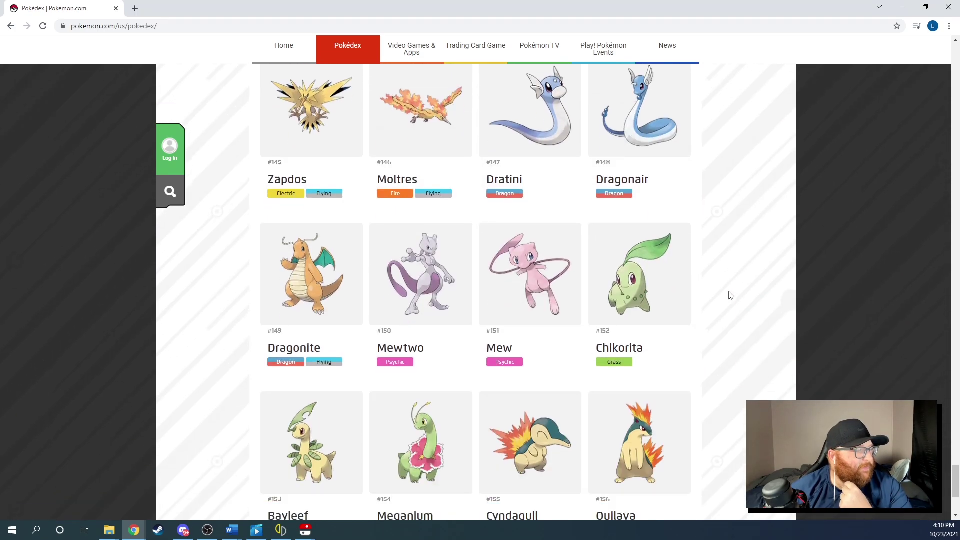
# Set gift entry 4's Species to 150 (Mewtwo) and save the gift encounters
pyautogui.scroll(-3, 730, 296)
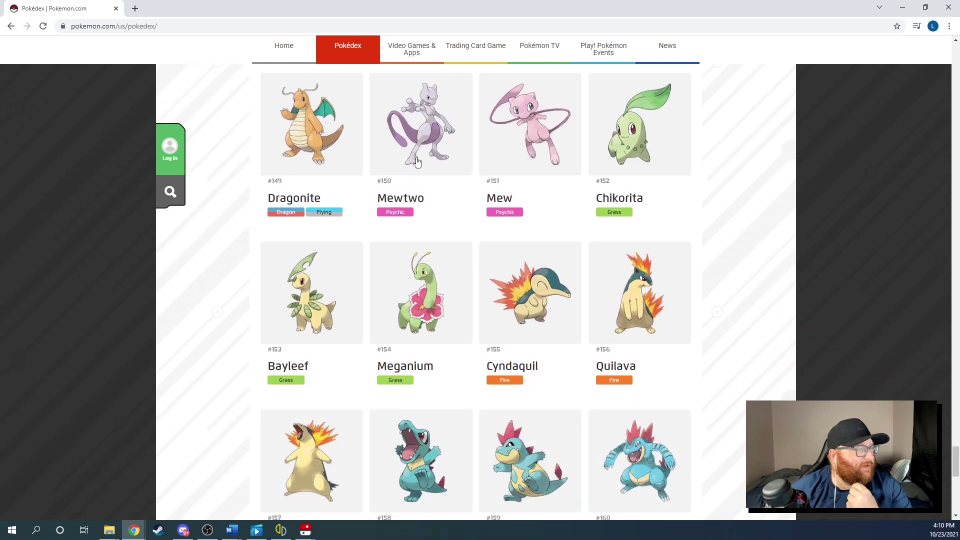
pyautogui.moveTo(305, 530)
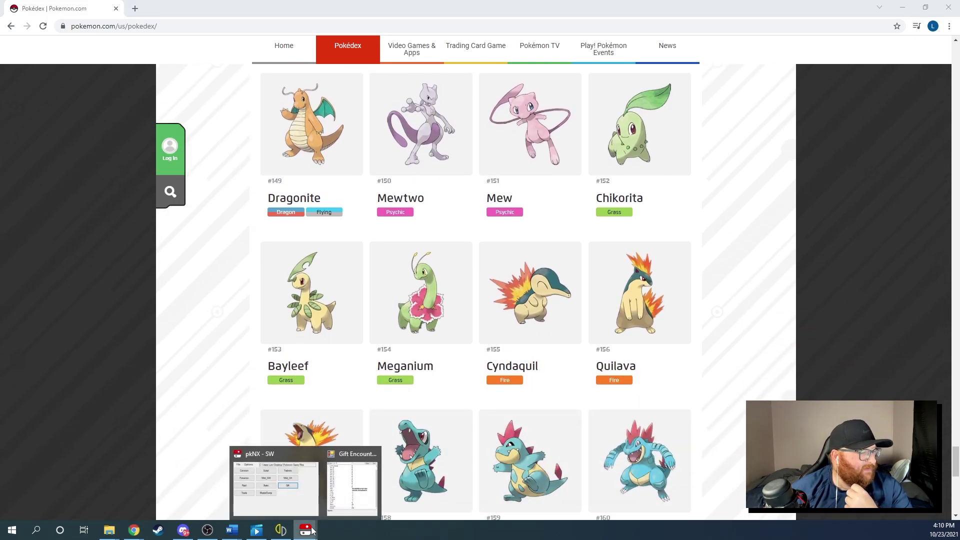
pyautogui.click(352, 482)
pyautogui.doubleClick(489, 351)
pyautogui.write('150')
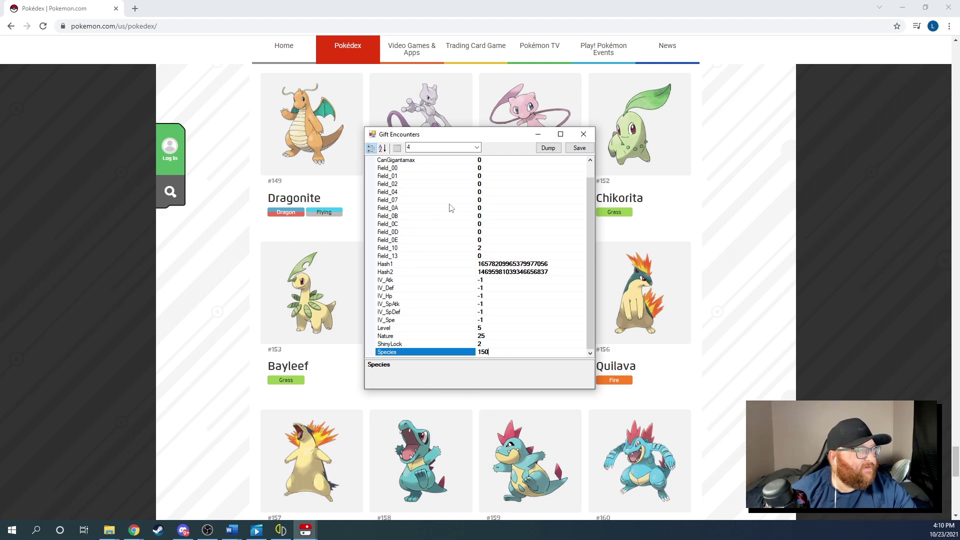
pyautogui.click(579, 147)
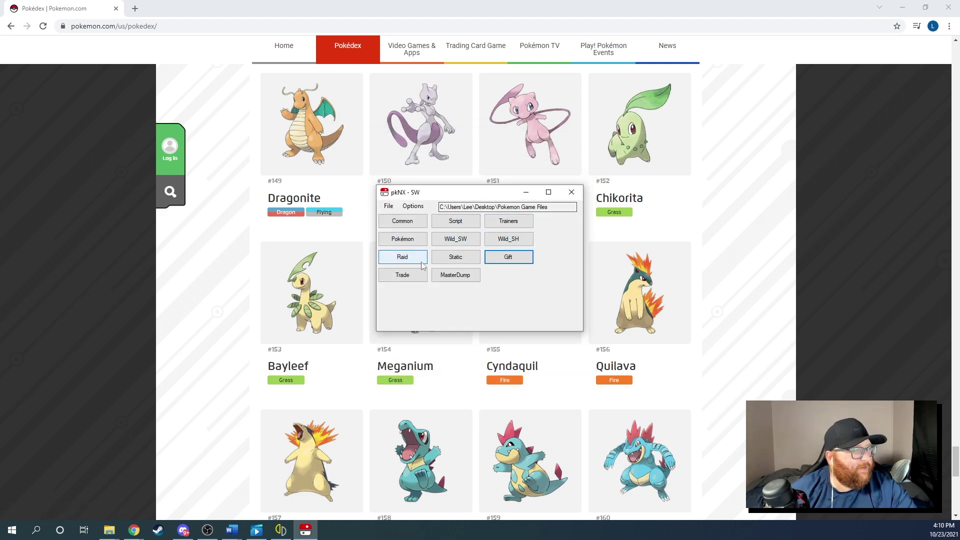
pyautogui.click(402, 239)
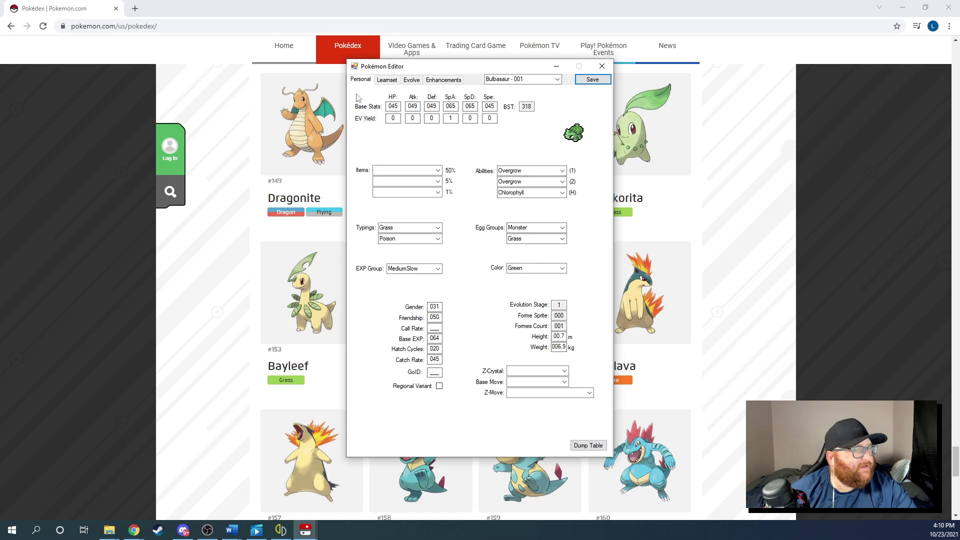
pyautogui.click(387, 80)
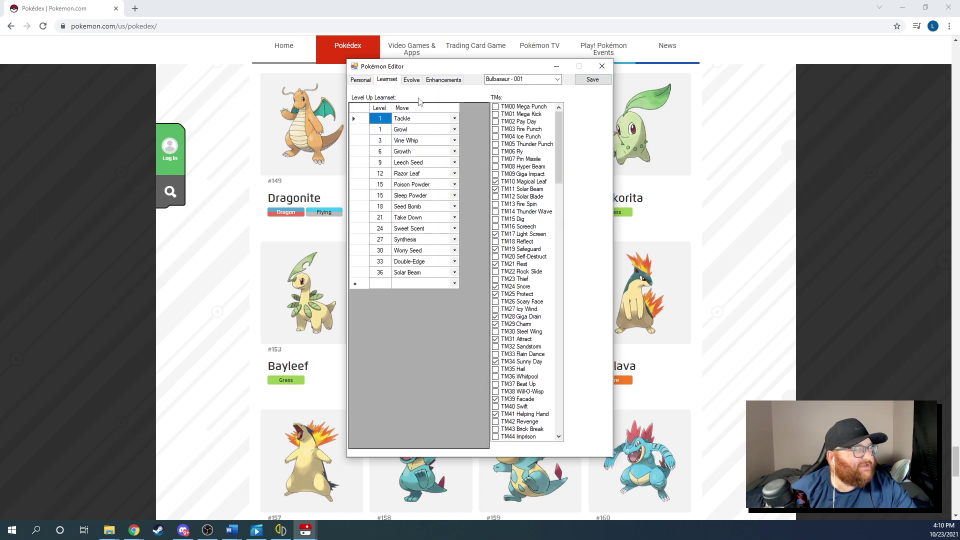
pyautogui.click(410, 82)
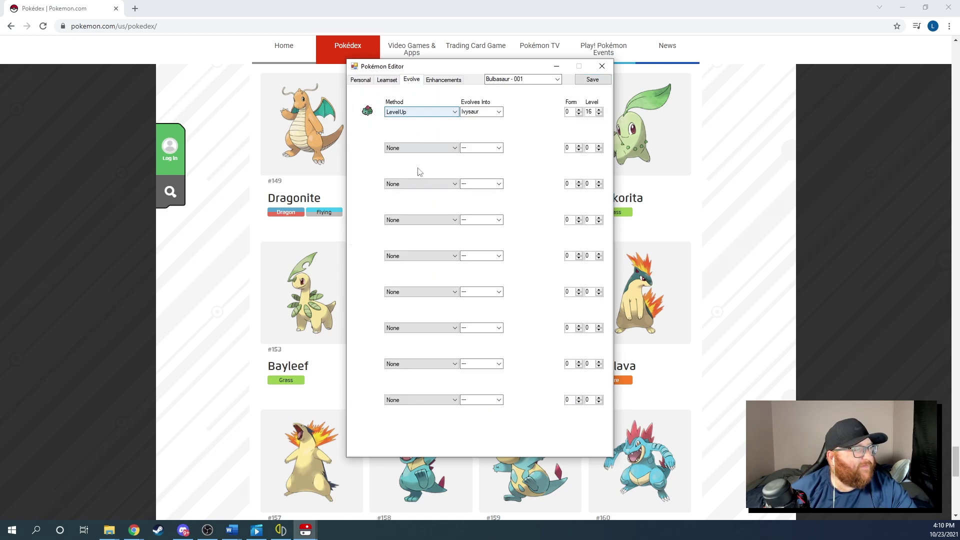
pyautogui.click(602, 66)
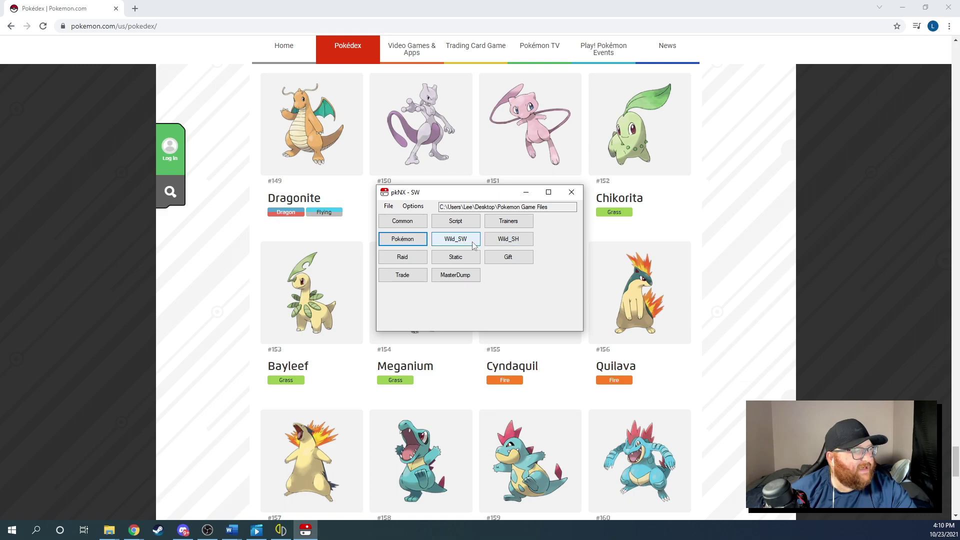
# In the Wild_SH editor, swap Axew's Eye's snowing Unfezant slot to Zebstrika, then close it
pyautogui.click(463, 242)
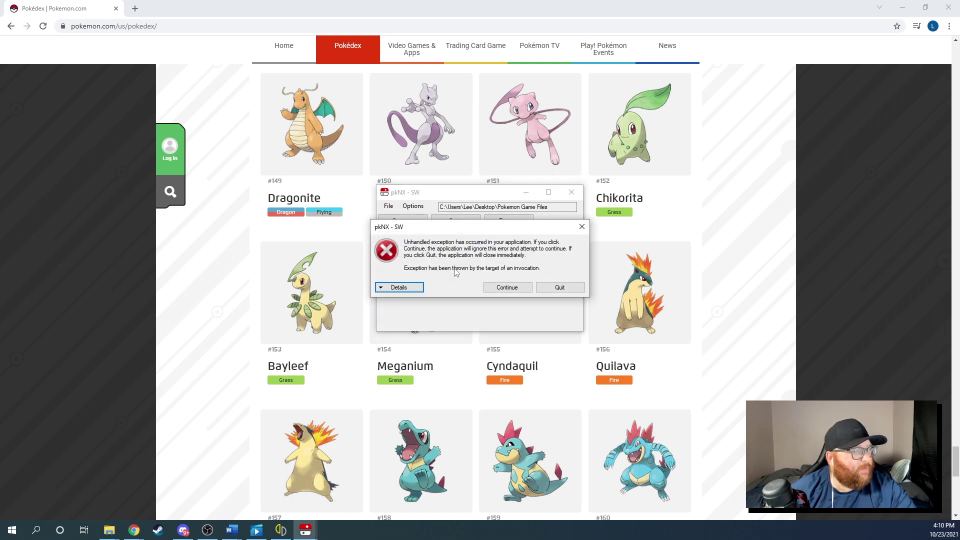
pyautogui.click(526, 287)
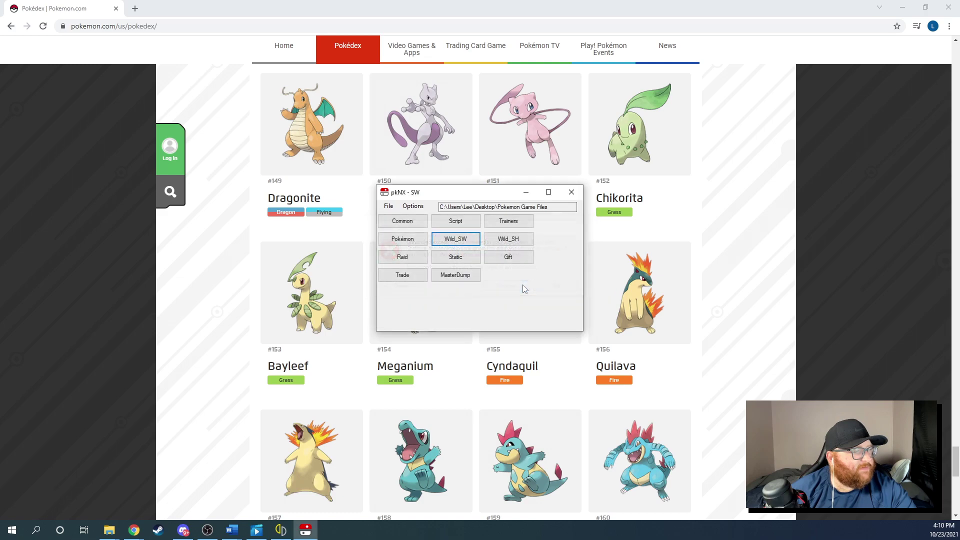
pyautogui.click(515, 240)
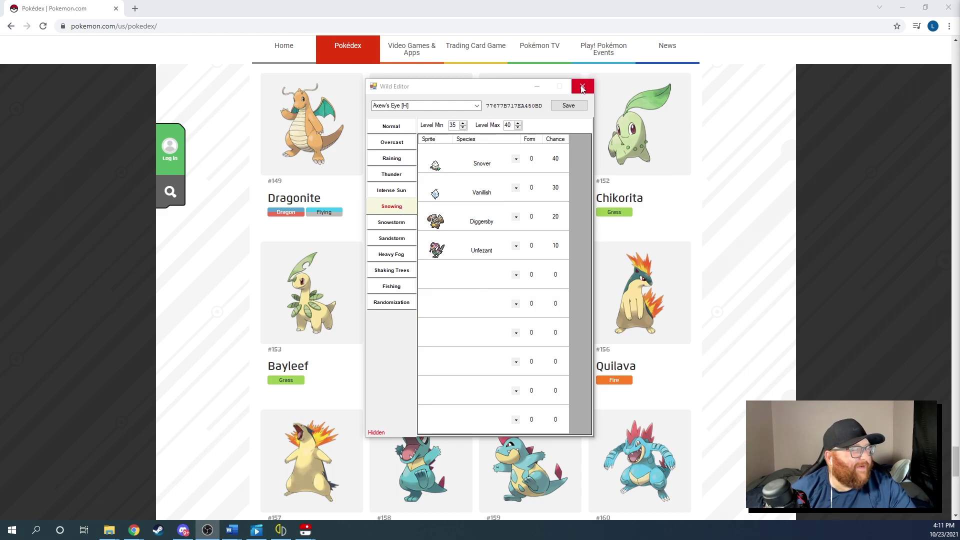
pyautogui.click(515, 246)
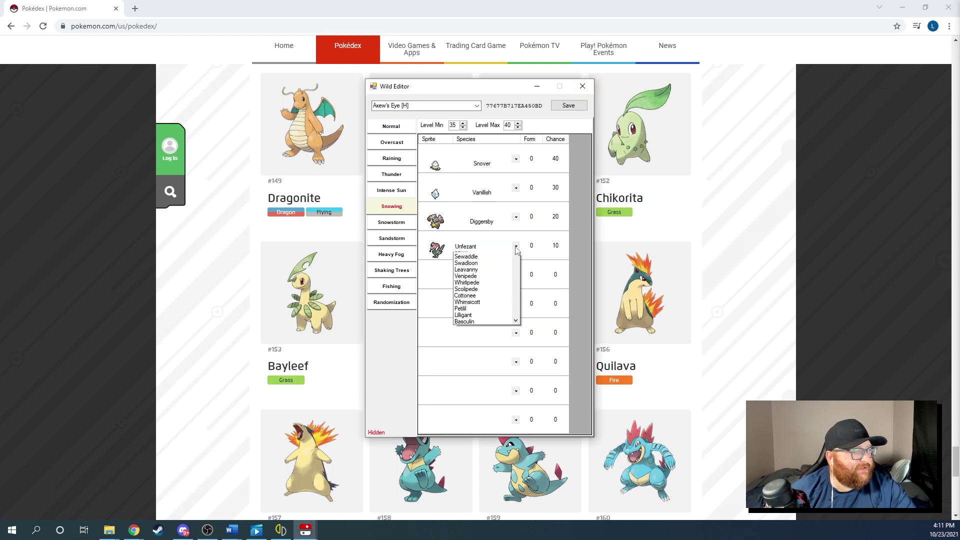
pyautogui.click(483, 269)
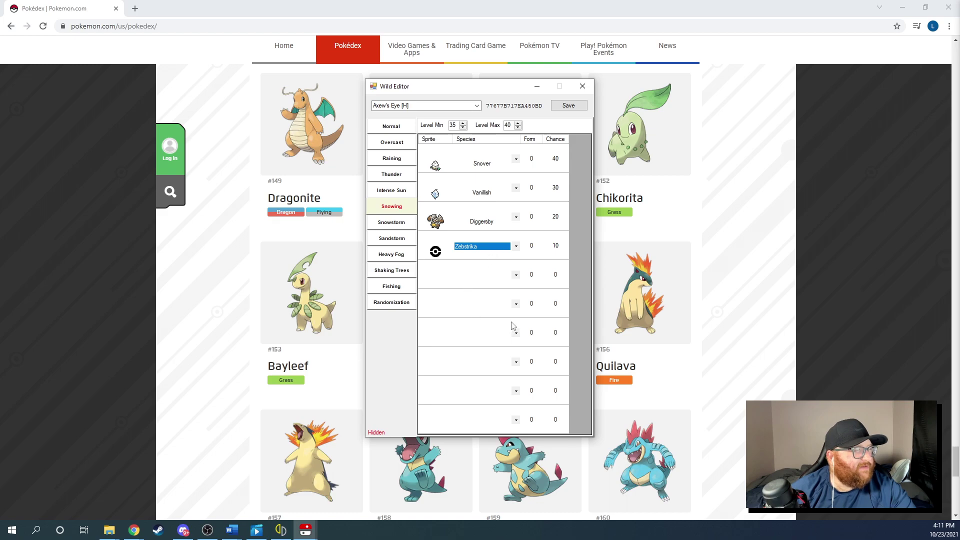
pyautogui.click(582, 86)
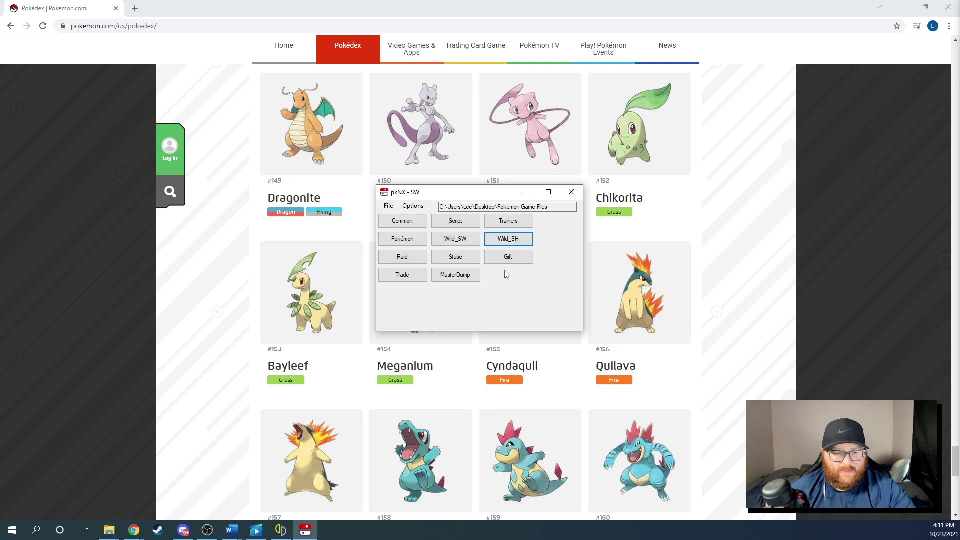
# Exit pkNX and clear away the game save folder and browser windows
pyautogui.click(394, 208)
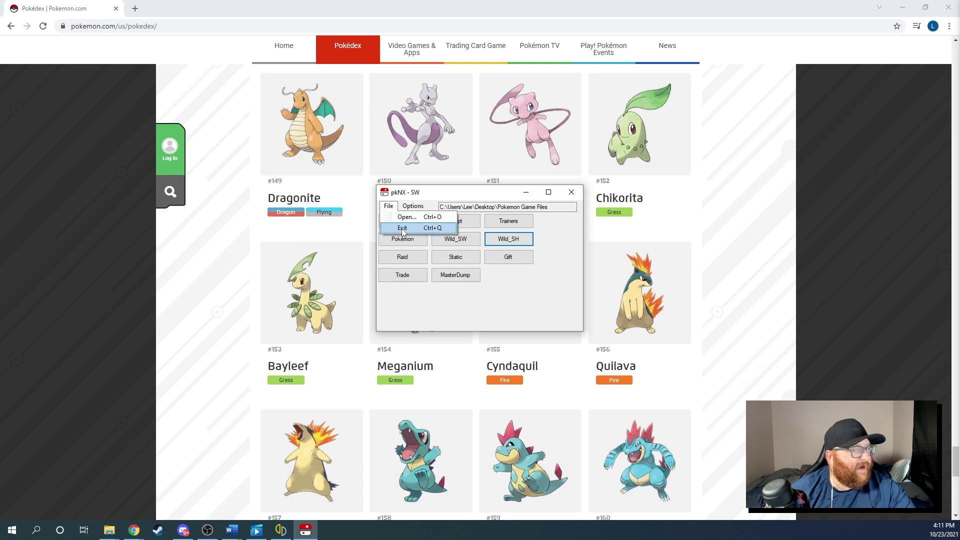
pyautogui.click(403, 228)
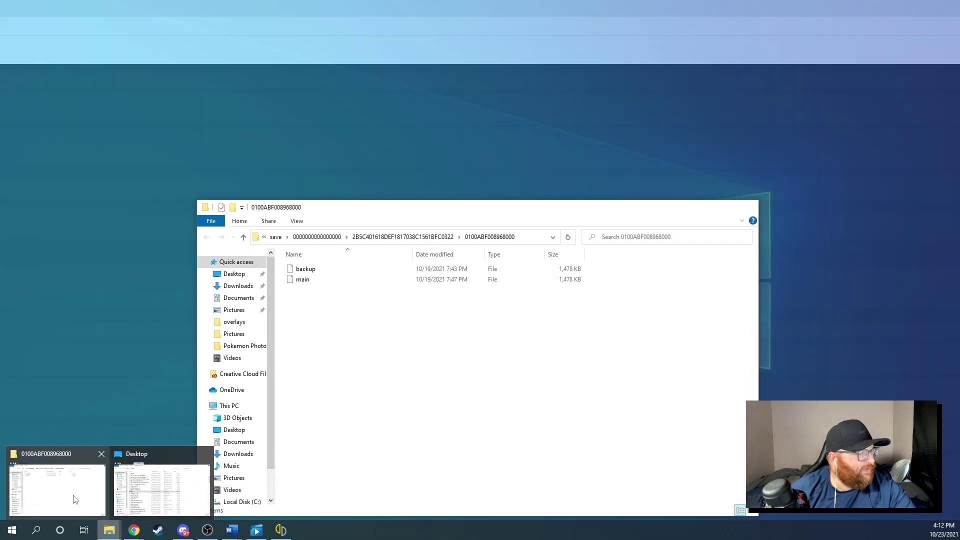
pyautogui.click(98, 517)
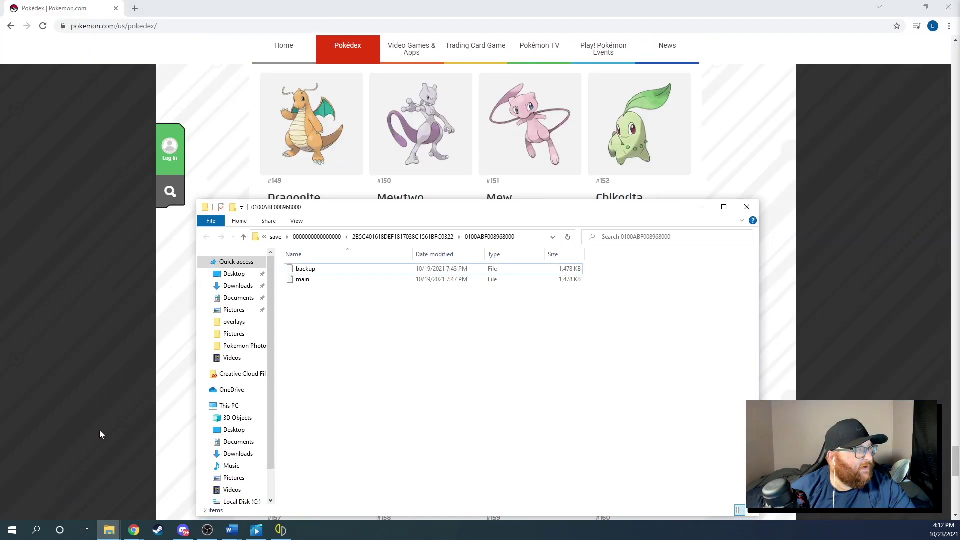
pyautogui.click(747, 207)
pyautogui.click(903, 7)
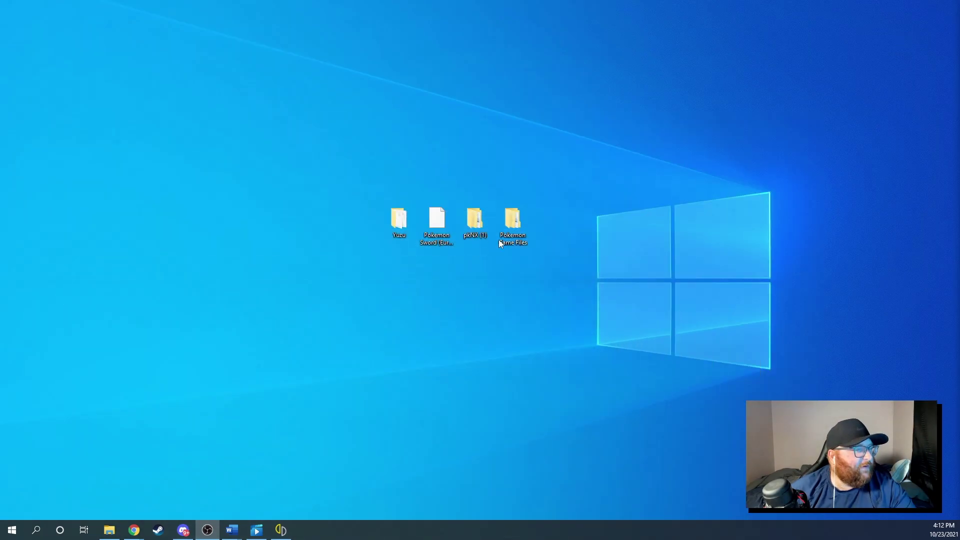
# Rename the 0100ABF008968000 folder in Pokemon Game Files to Randomizer
pyautogui.doubleClick(514, 221)
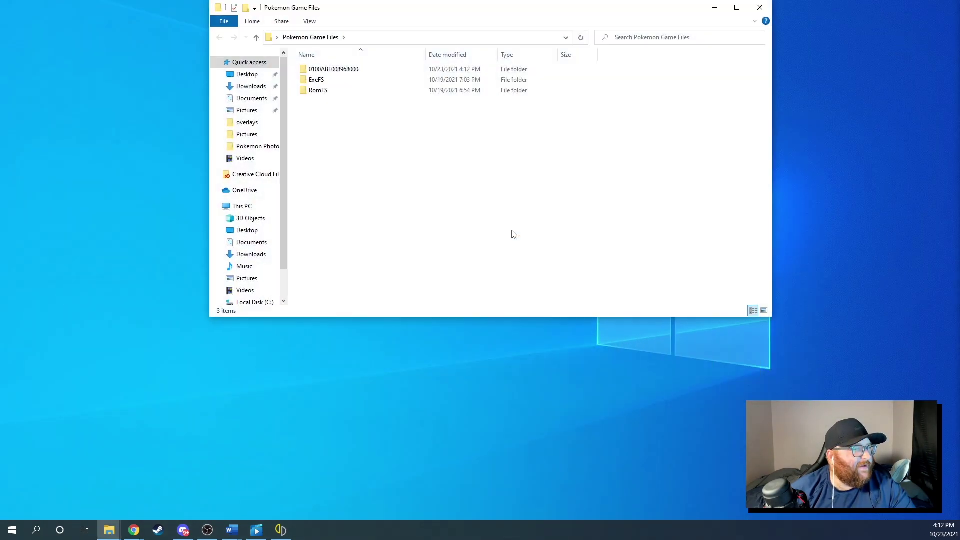
pyautogui.rightClick(335, 70)
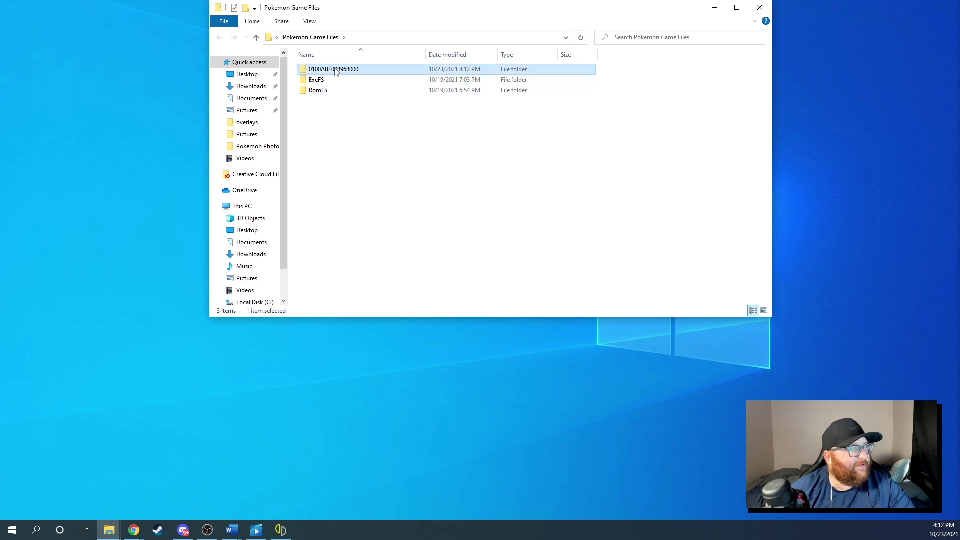
pyautogui.click(376, 278)
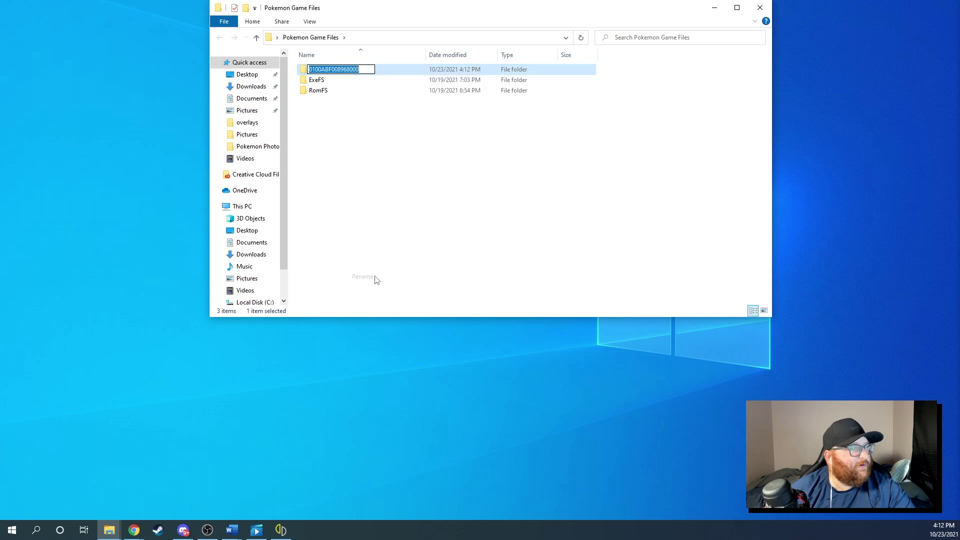
pyautogui.write('Randomize')
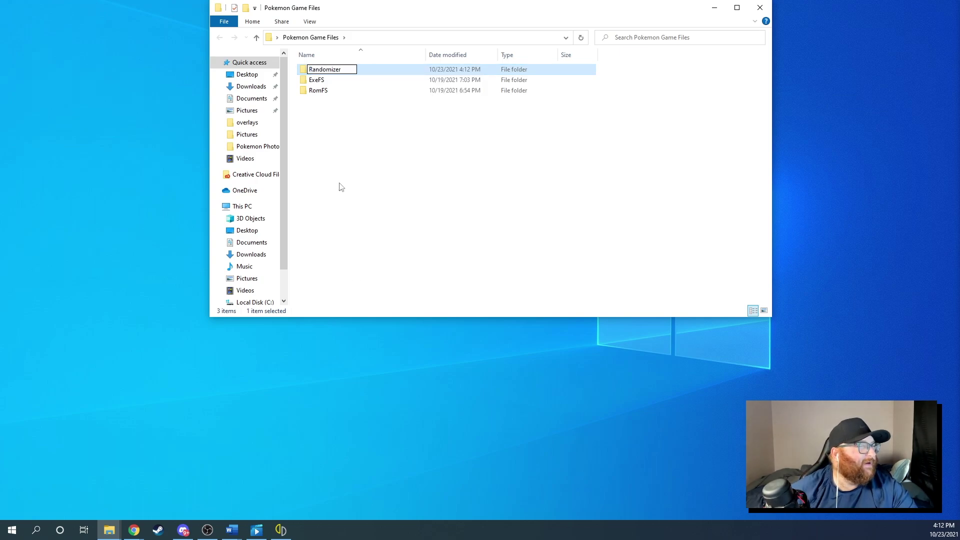
pyautogui.write('r')
pyautogui.click(339, 187)
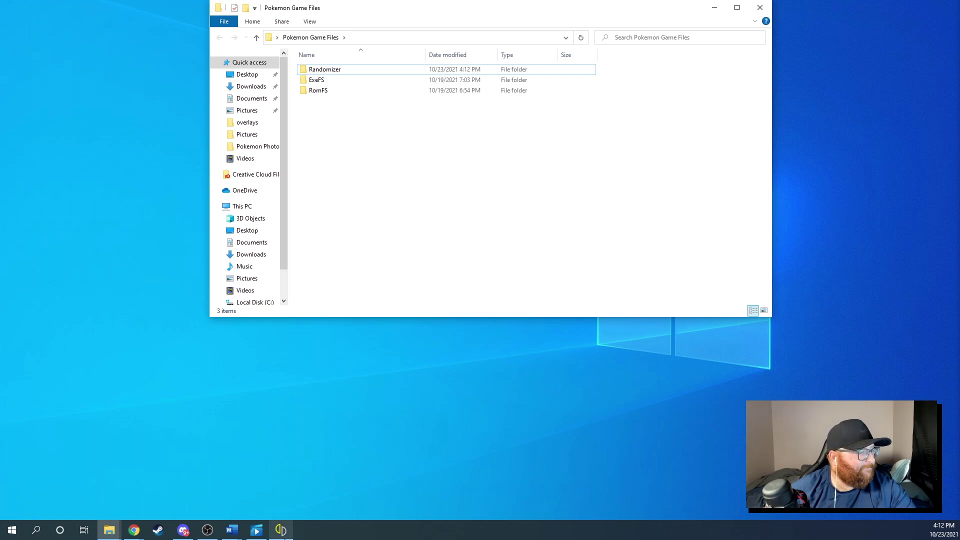
# Move the Randomizer folder into Pokémon Sword's yuzu mod data folder, load/0100ABF008968000
pyautogui.click(281, 529)
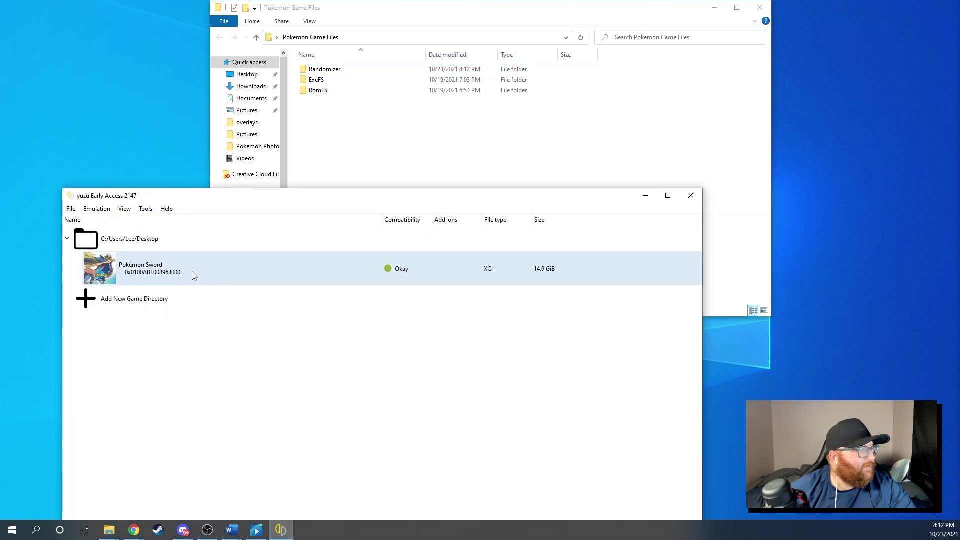
pyautogui.rightClick(193, 275)
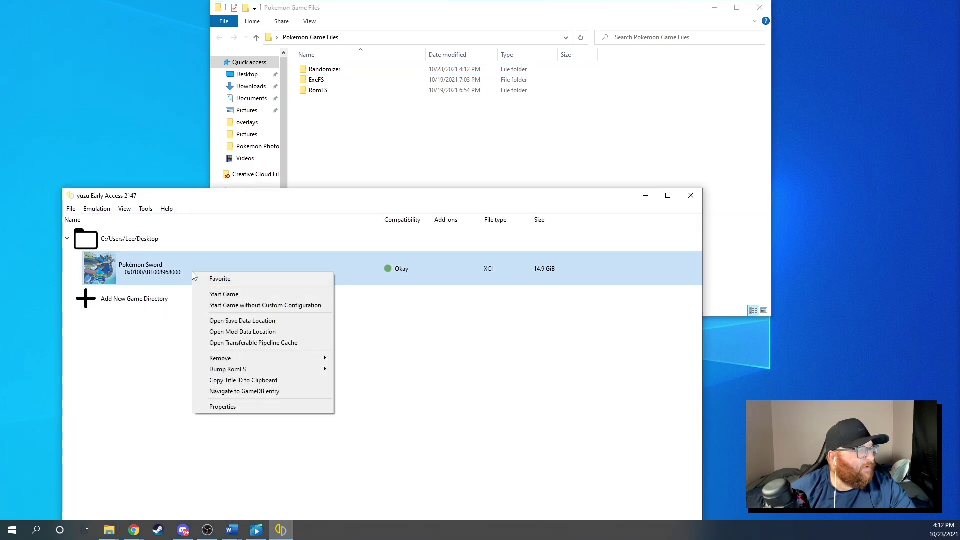
pyautogui.click(217, 332)
pyautogui.moveTo(428, 27); pyautogui.dragTo(489, 181)
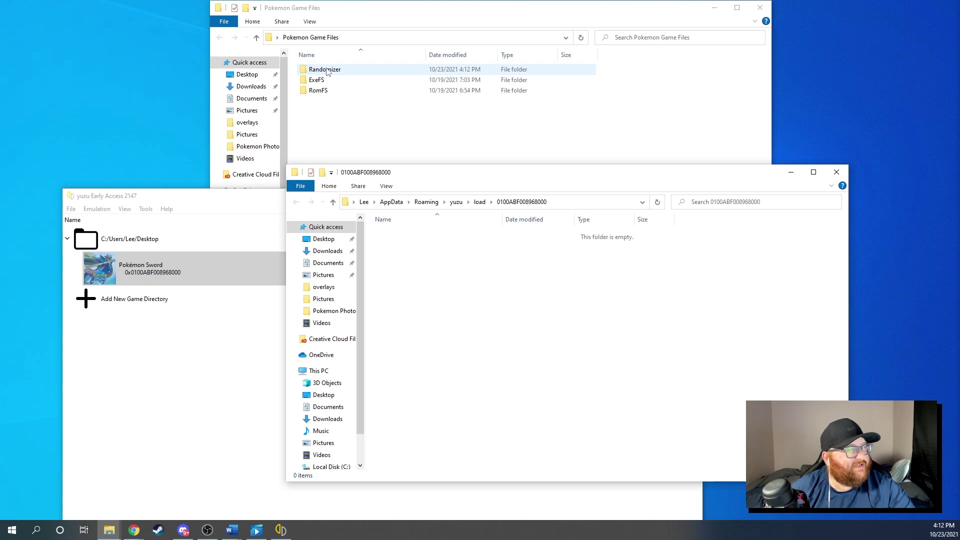
pyautogui.moveTo(326, 71); pyautogui.dragTo(467, 321)
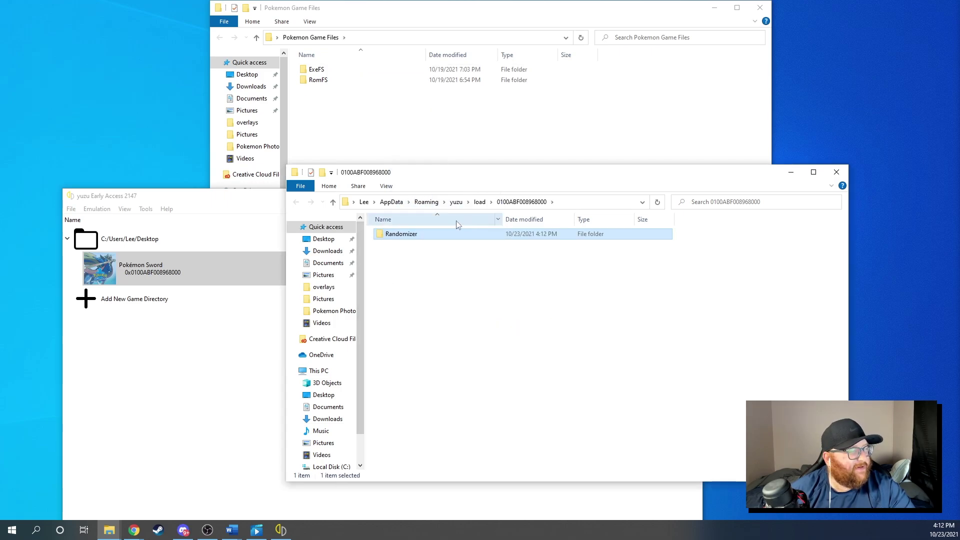
pyautogui.click(836, 172)
# Confirm the Randomizer add-on is enabled in Pokémon Sword's properties and launch the game
pyautogui.click(759, 7)
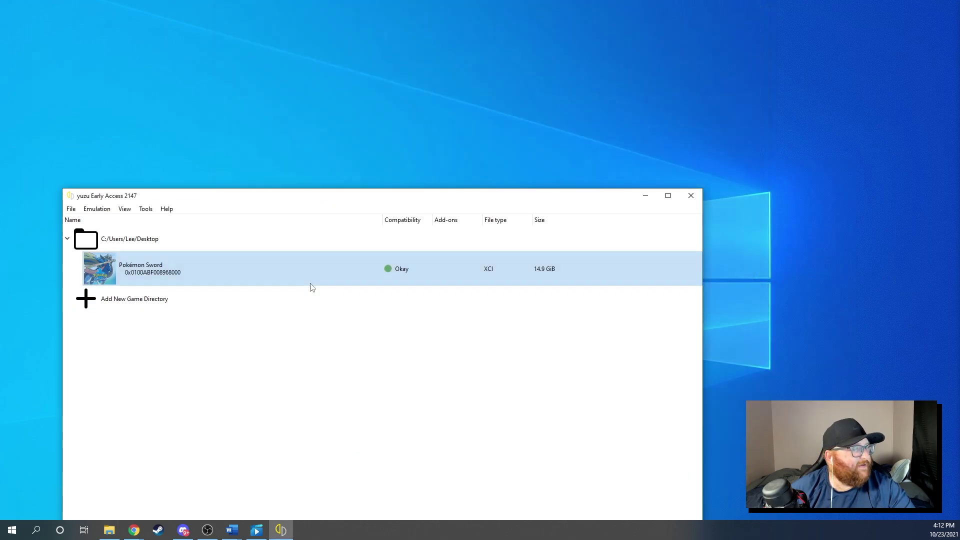
pyautogui.rightClick(216, 267)
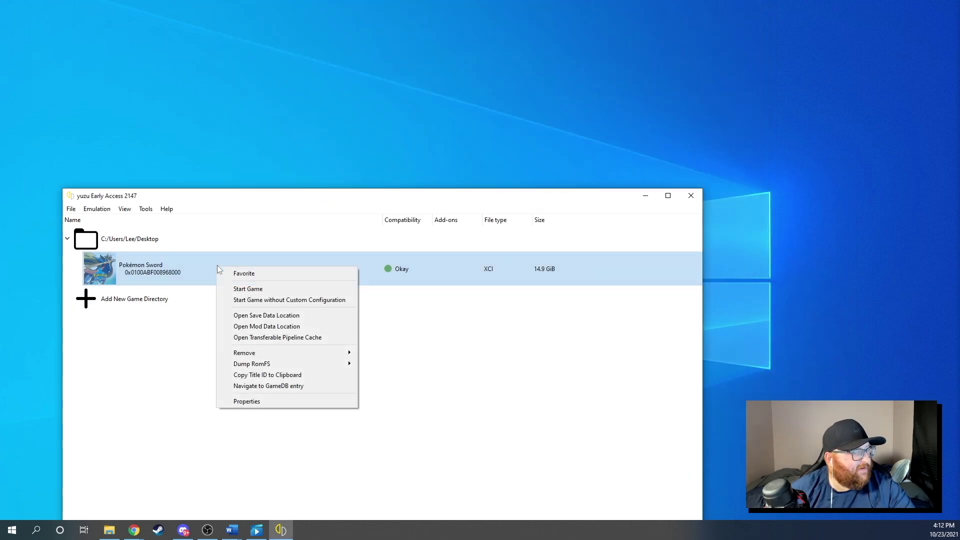
pyautogui.click(256, 401)
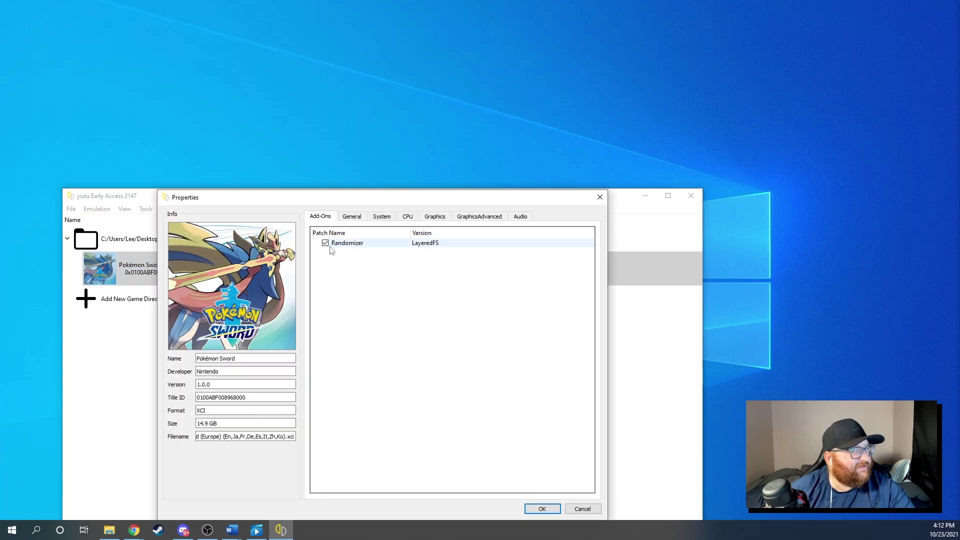
pyautogui.click(542, 509)
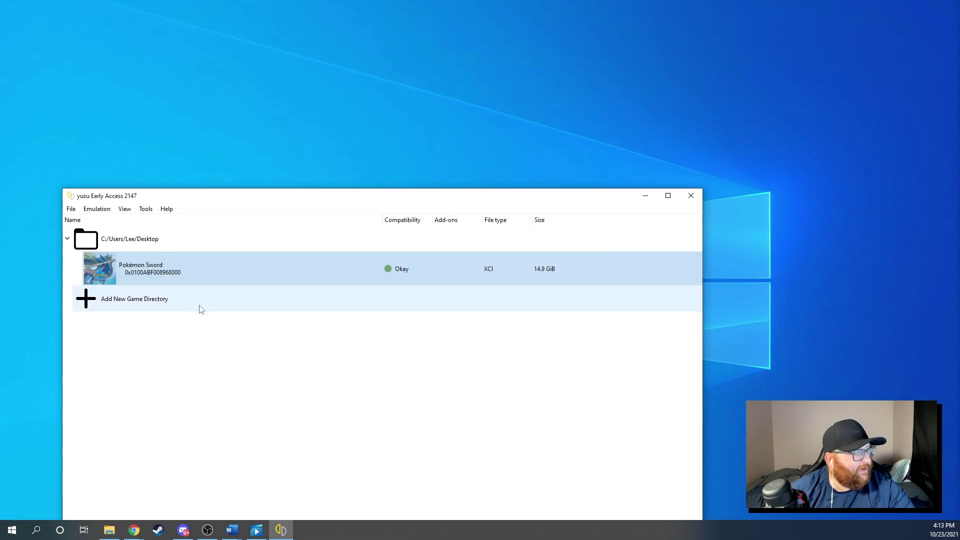
pyautogui.doubleClick(175, 272)
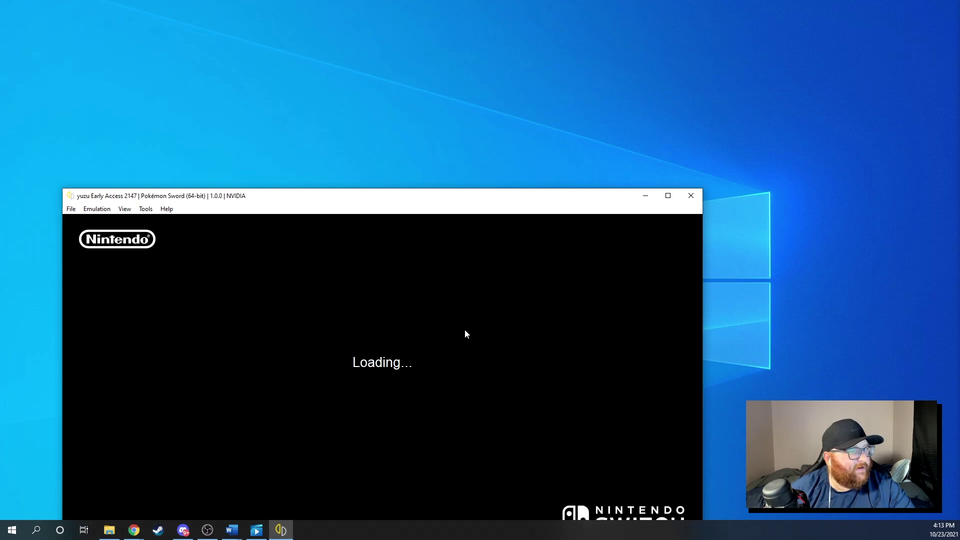
pyautogui.moveTo(475, 196); pyautogui.dragTo(567, 86)
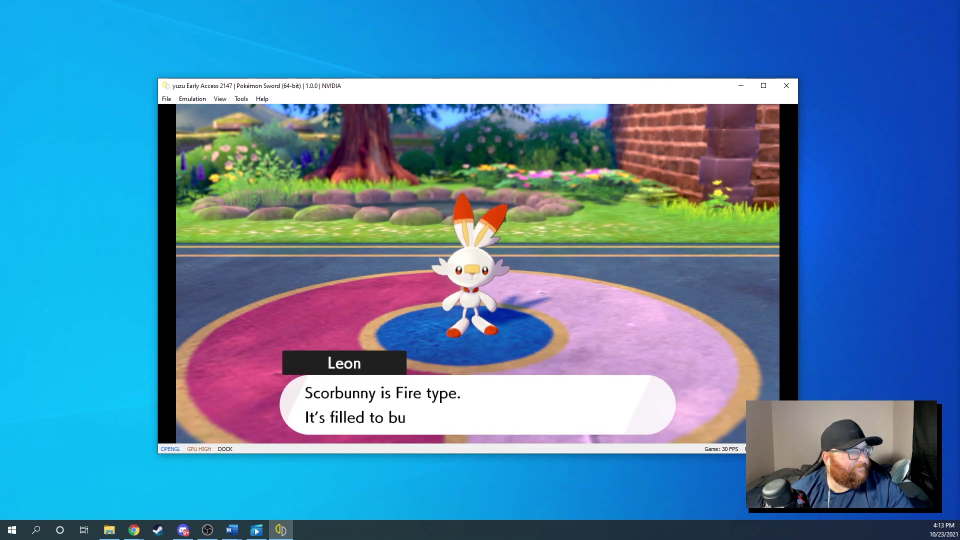
# Advance Leon's dialogue and confirm Scorbunny as the starter, reaching the orange transition screen
pyautogui.press('c')
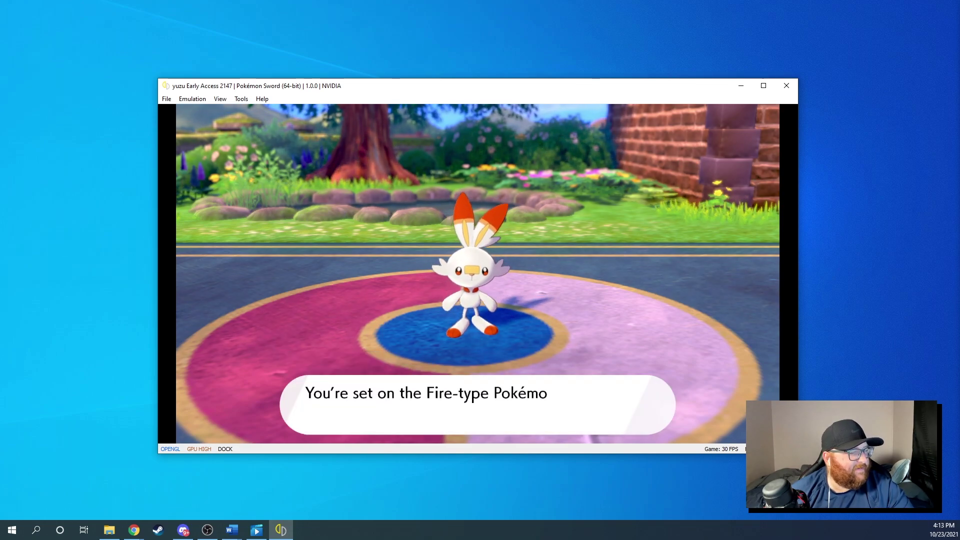
pyautogui.press('c')
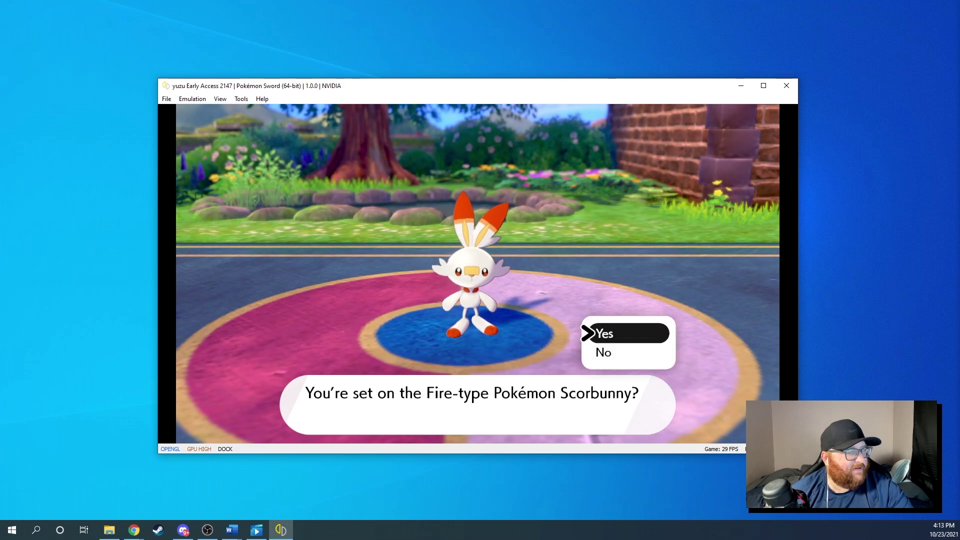
pyautogui.press('c')
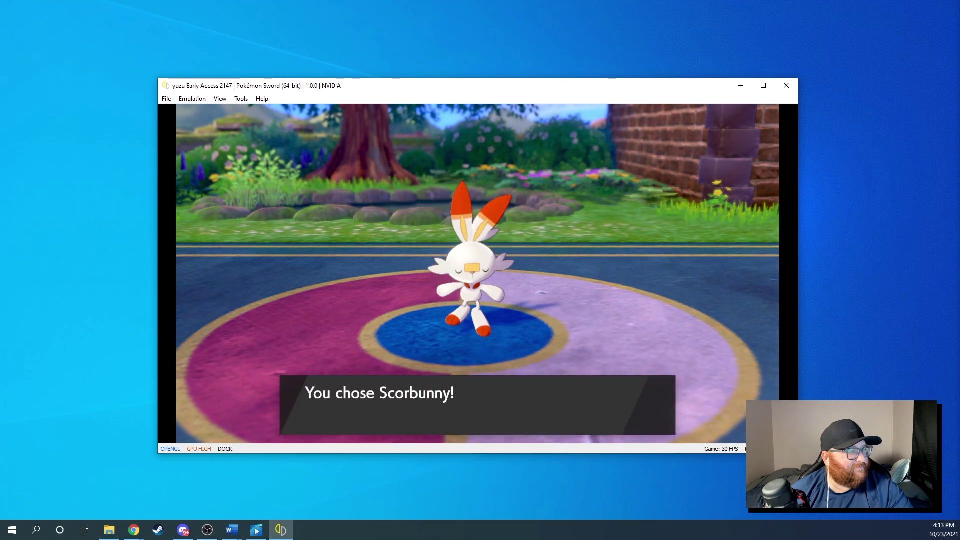
pyautogui.press('c')
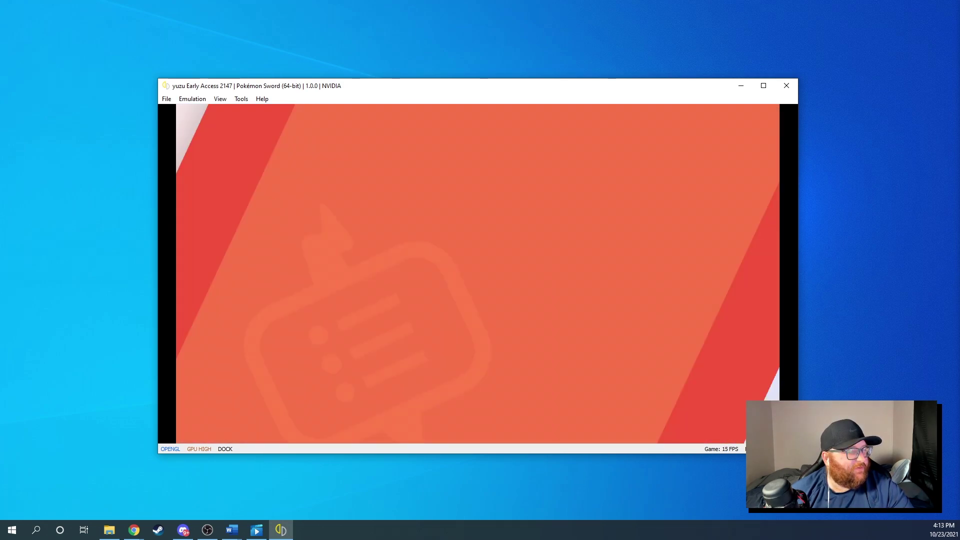